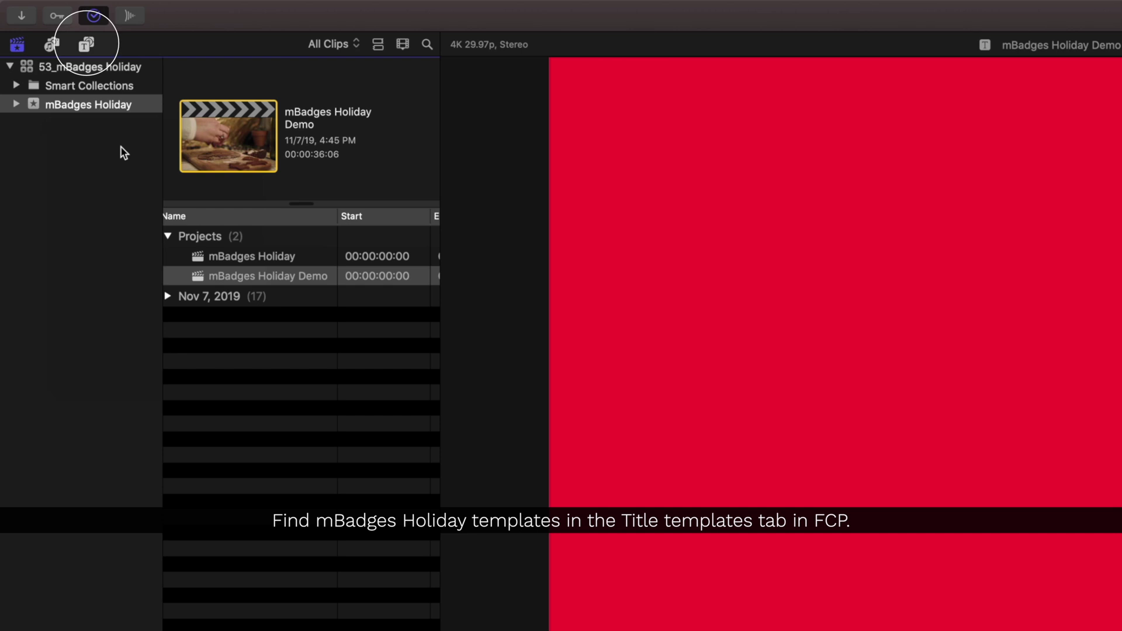
Browse the mBadges Holiday title templates and preview mBadges Holiday 15's 'Let's Celebrate!' badge.
left_click(86, 45)
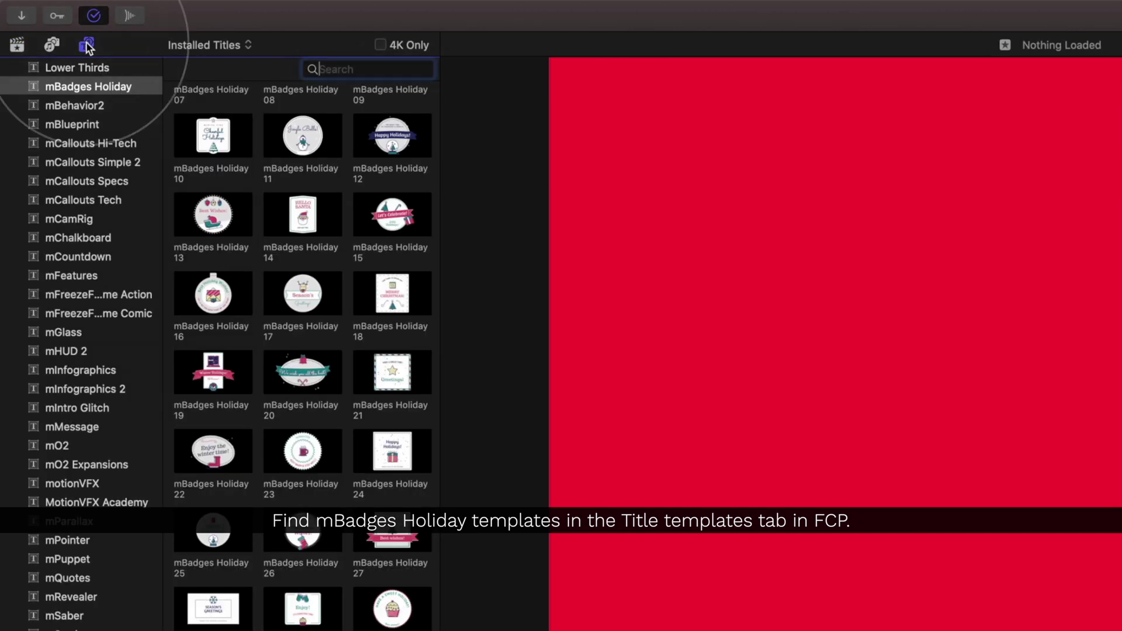
left_click(139, 89)
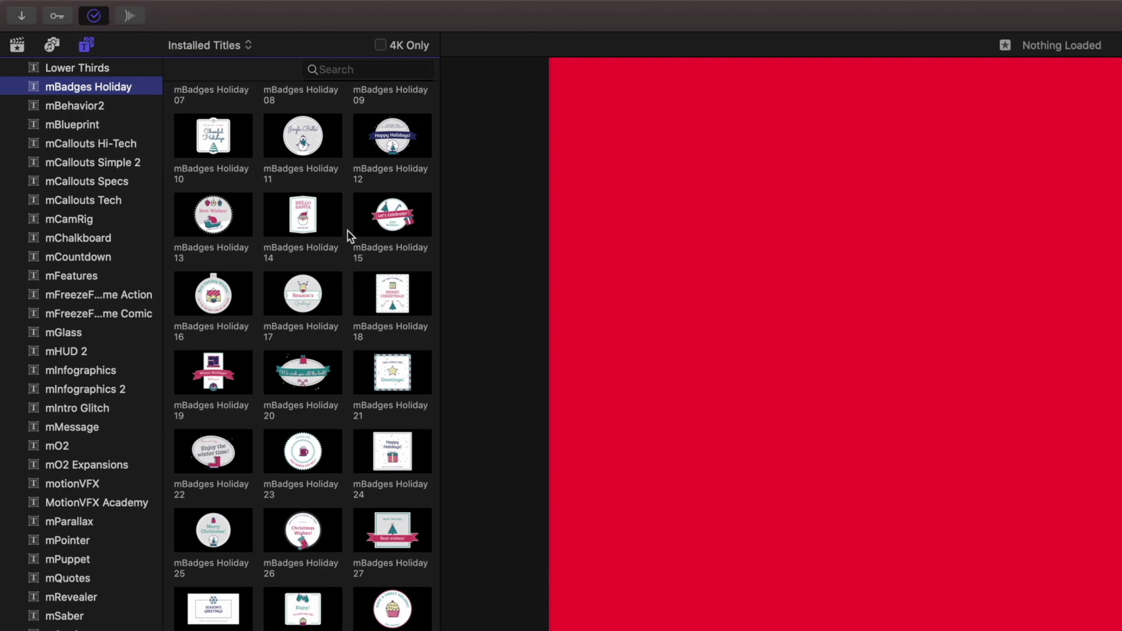
scroll(351, 237, "up", 5)
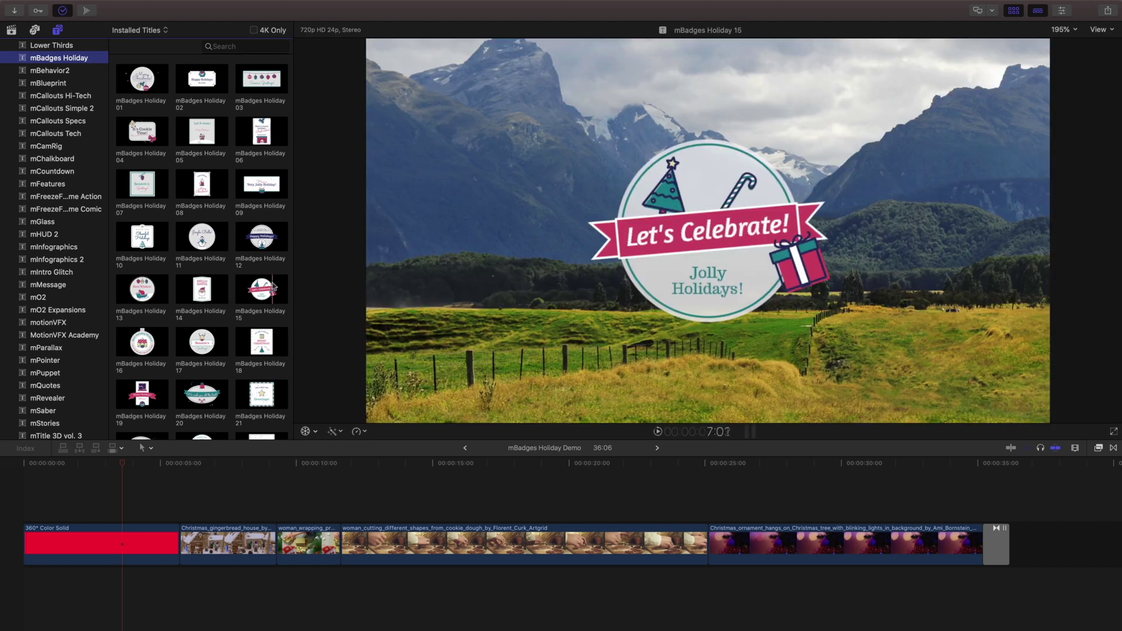
left_click(258, 293)
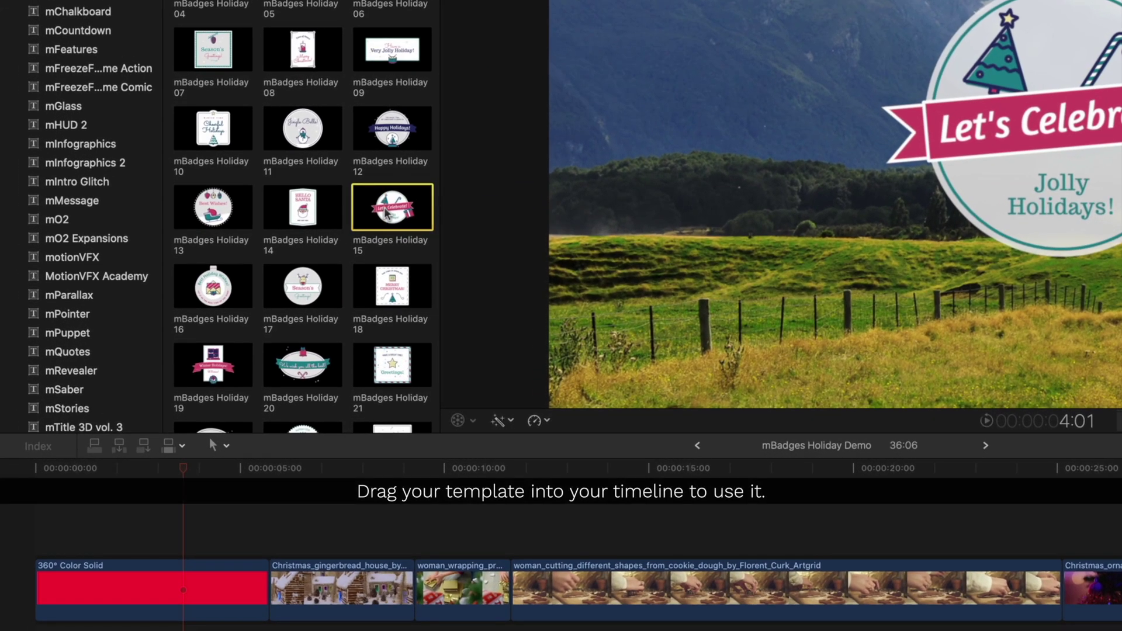
Add mBadges Holiday 15 above the clips, shorten it, and play it from the start.
left_click_drag(386, 217, 52, 543)
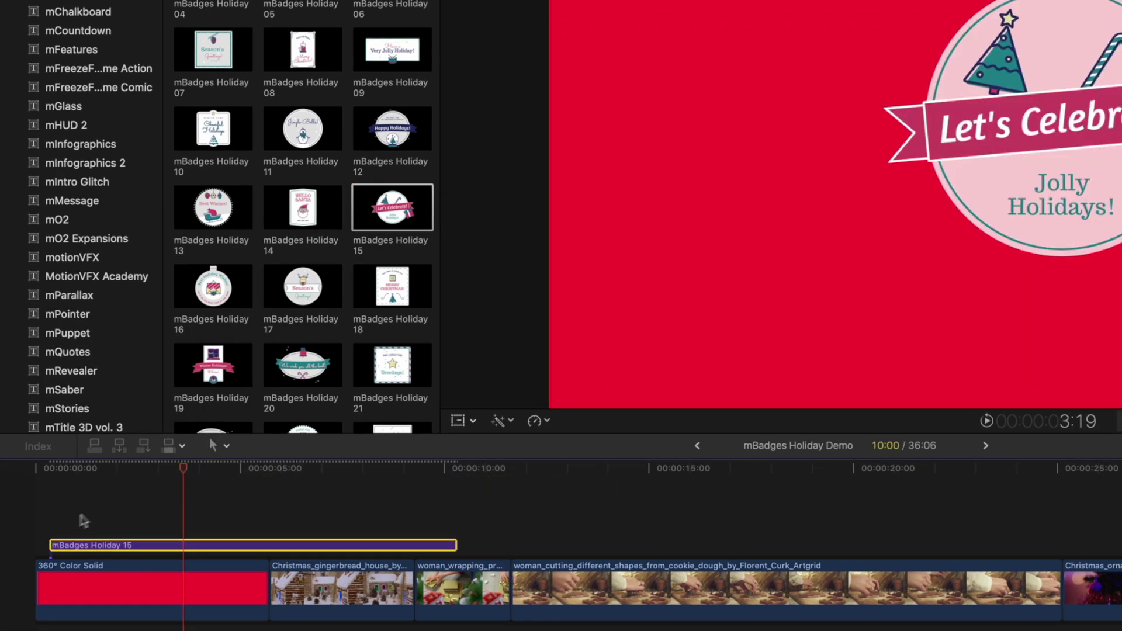
left_click_drag(456, 544, 394, 541)
left_click_drag(268, 542, 265, 542)
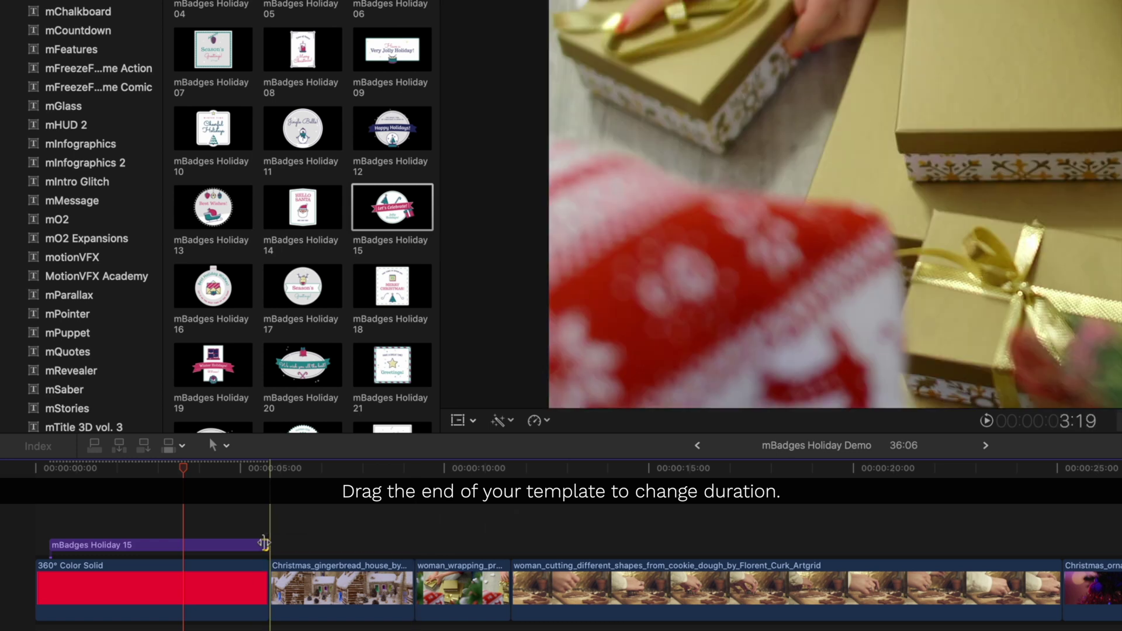
left_click(29, 470)
key("space")
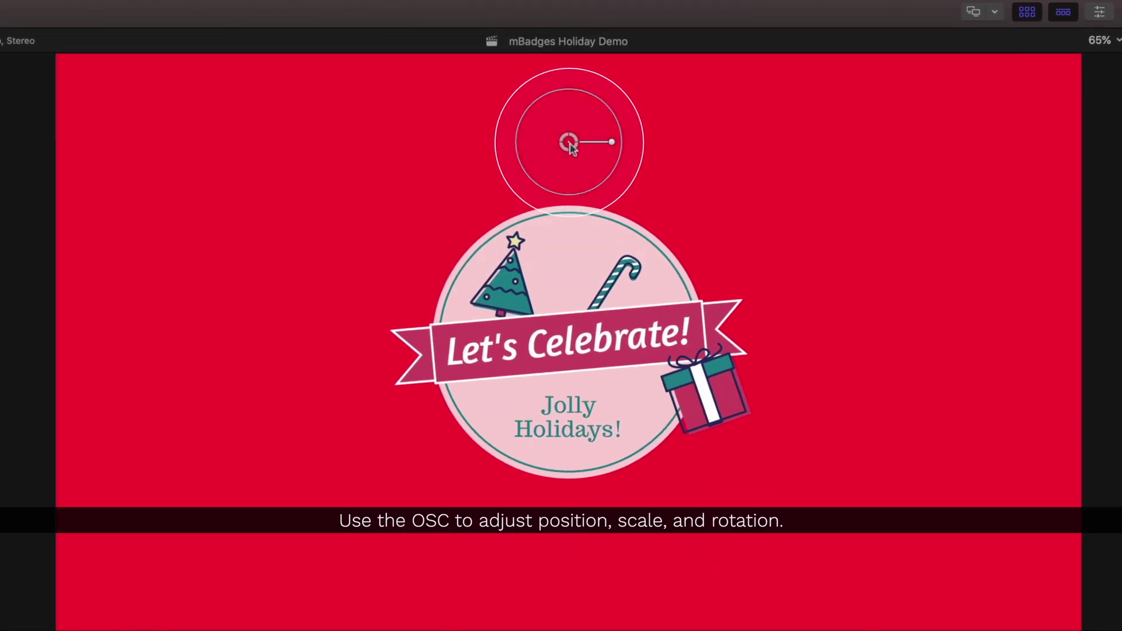
Reposition the badge and enlarge it on the canvas to Content Scale 251.
left_click_drag(569, 143, 565, 141)
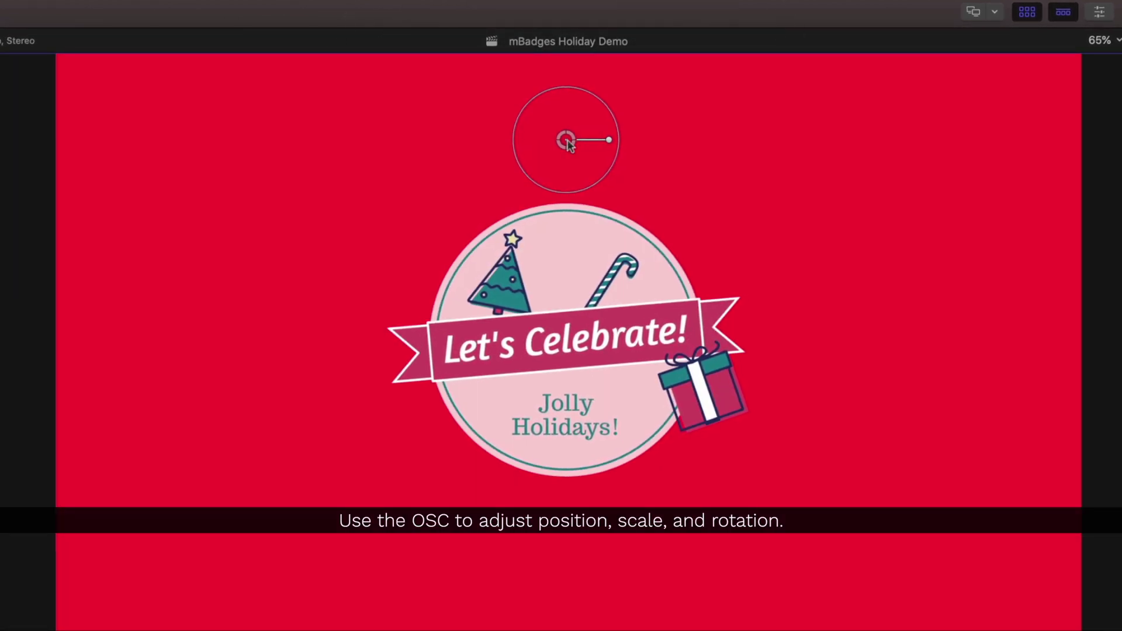
left_click_drag(607, 176, 611, 141)
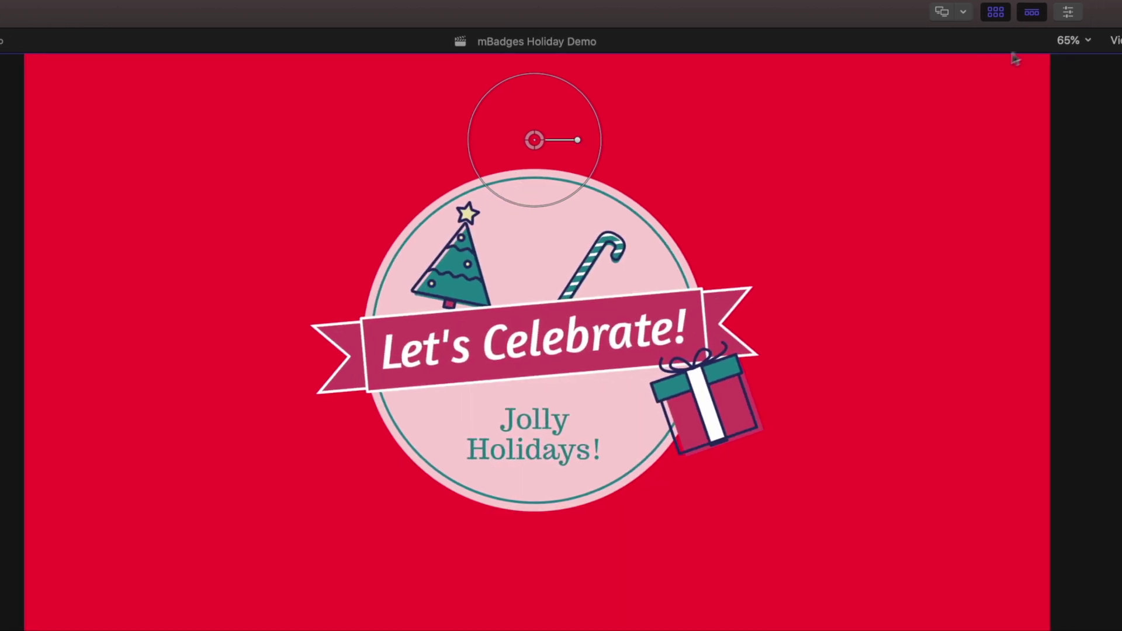
left_click(1036, 13)
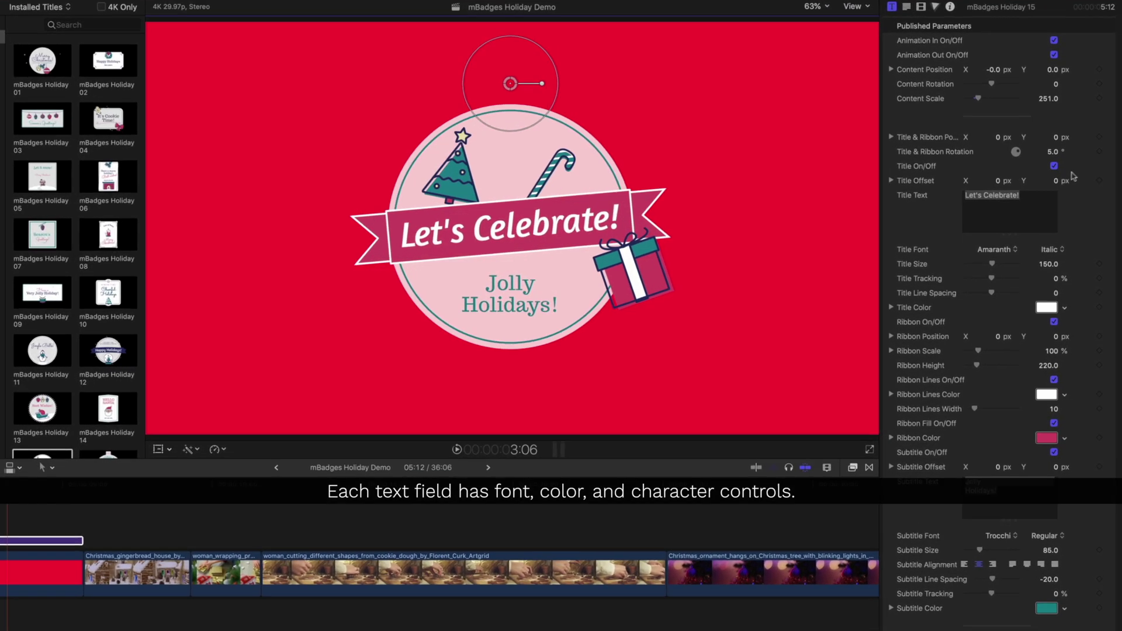
Replace the title text with 'Happy Holidays' in bold italic at title size 137.
triple_click(1004, 202)
type("Happy Holidays")
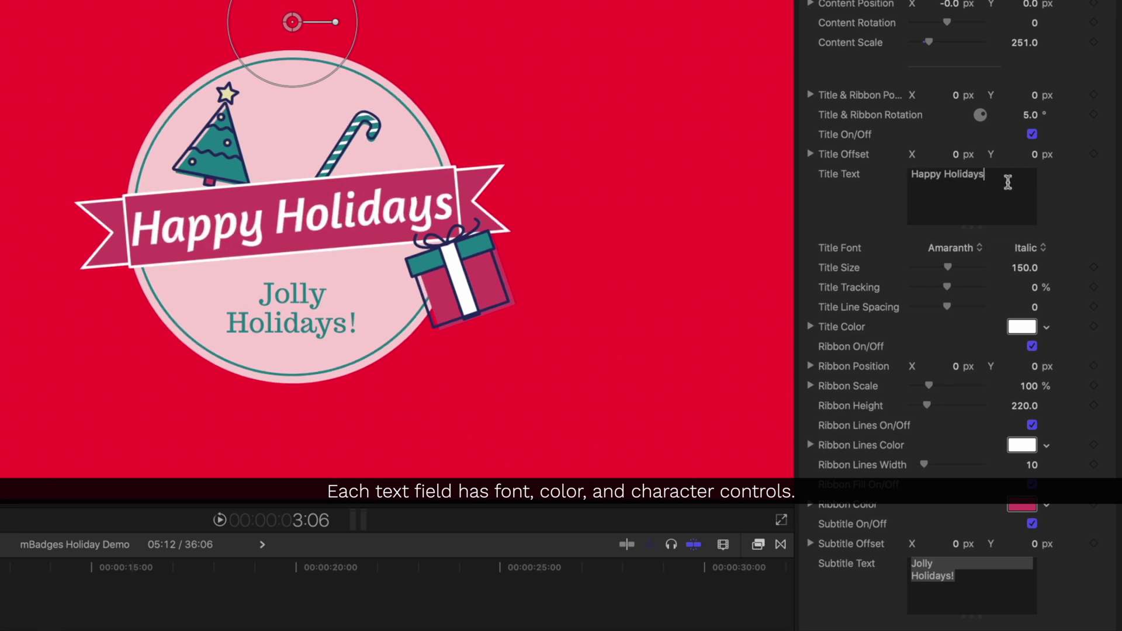
triple_click(1007, 180)
key("super+b")
left_click_drag(948, 271, 953, 289)
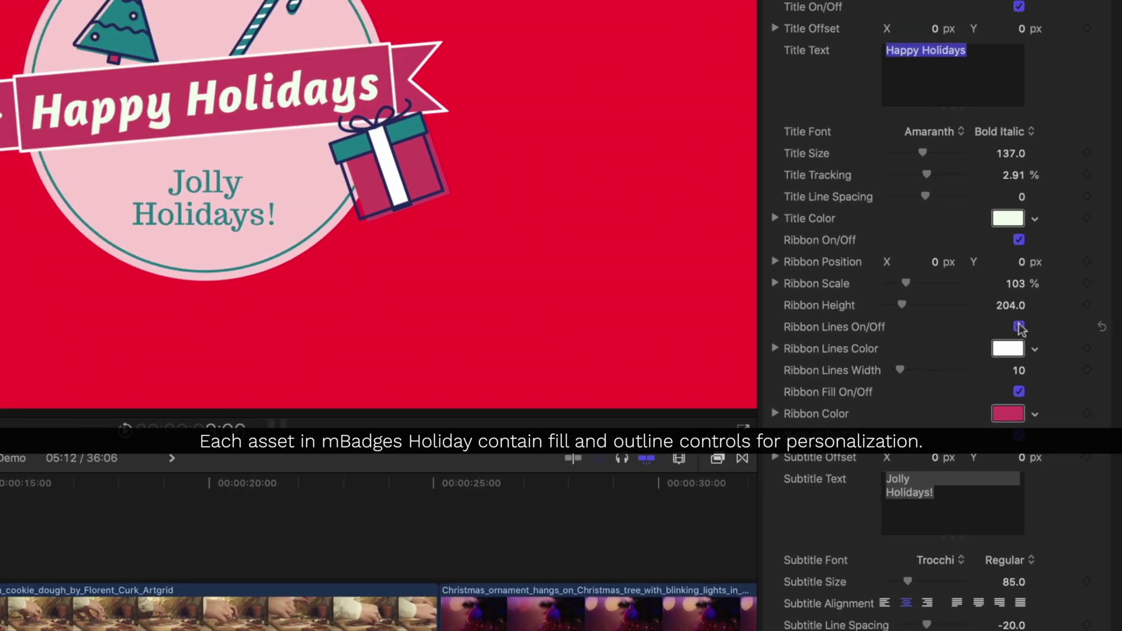
Change the ribbon lines colour to pale pink.
left_click(984, 331)
left_click(711, 530)
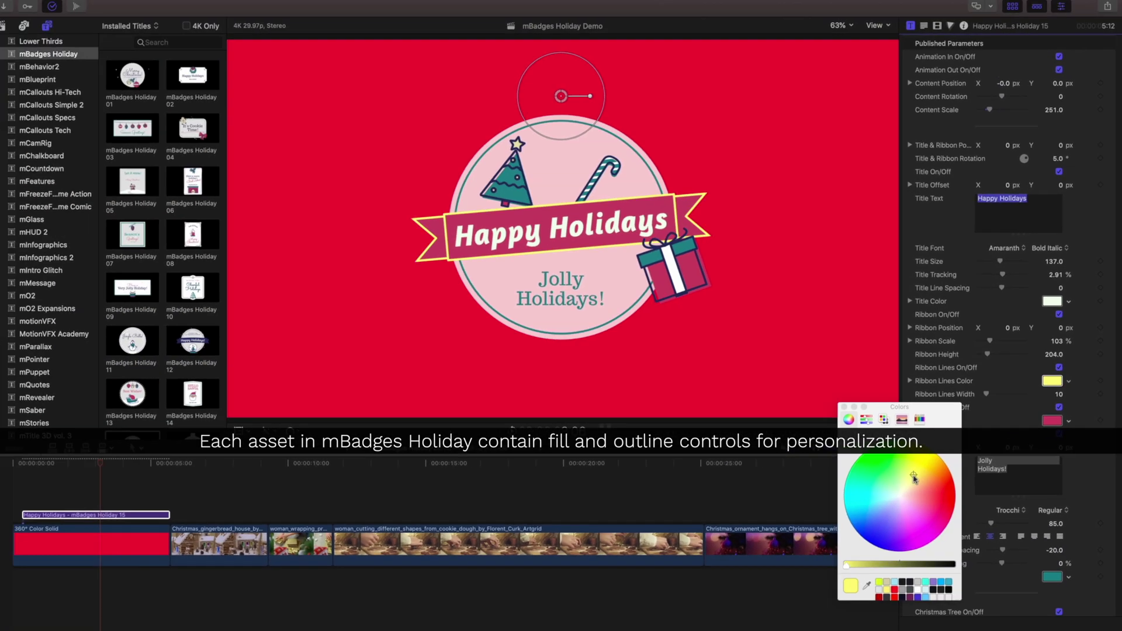
left_click_drag(915, 479, 901, 497)
left_click(849, 408)
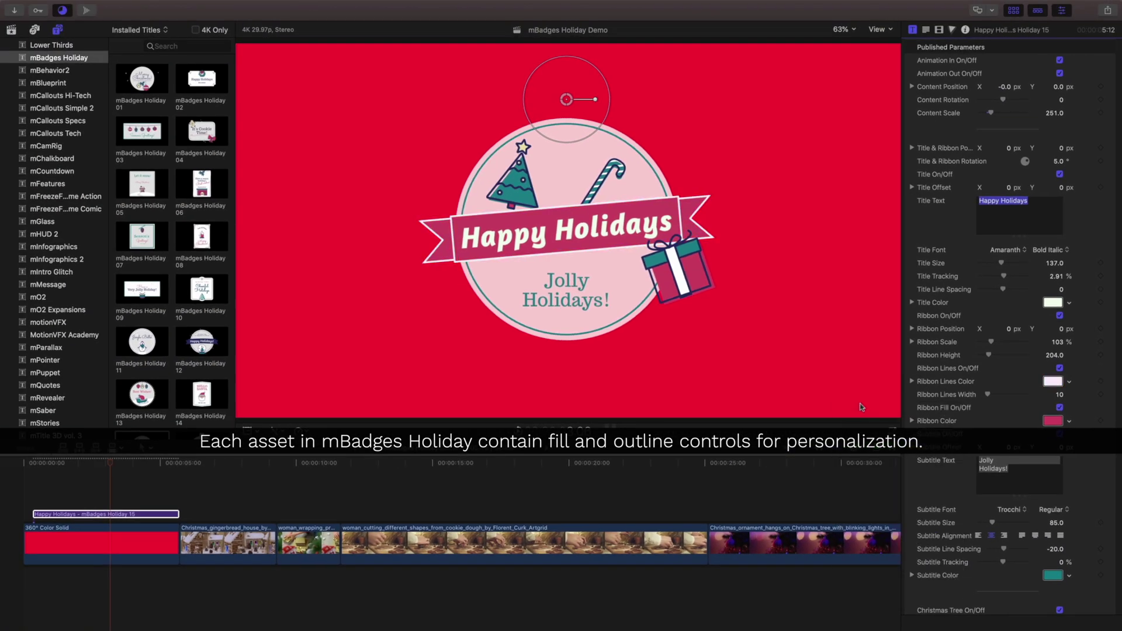
Set the subtitle text to 'mBadges Holiday'.
left_click(993, 464)
type("mBadges")
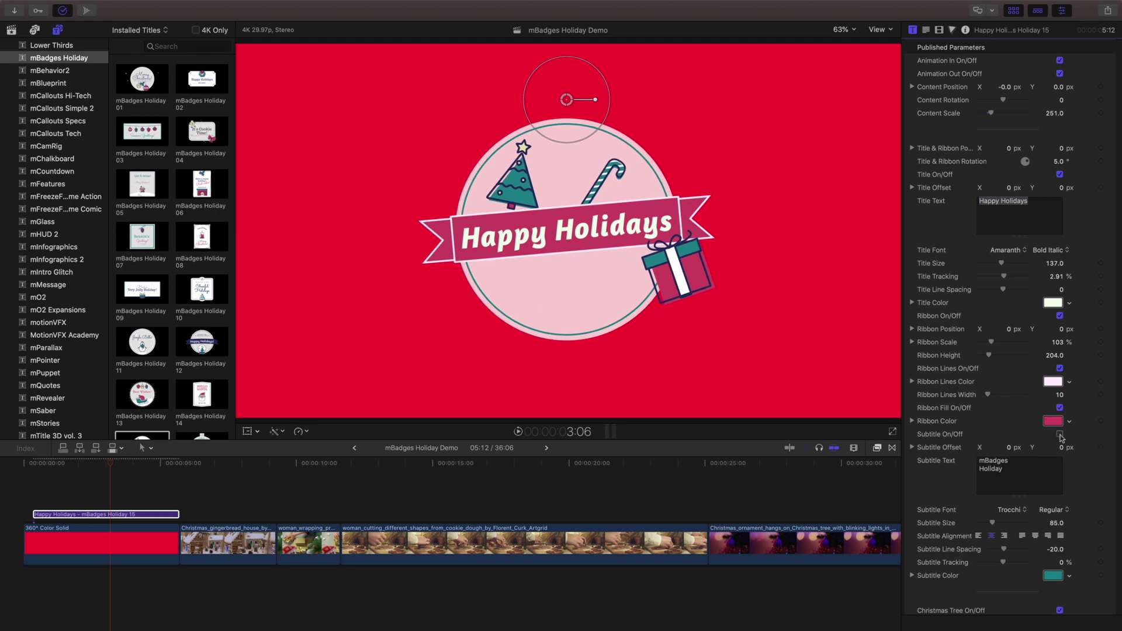
scroll(1080, 484, "down", 3)
scroll(1078, 484, "down", 5)
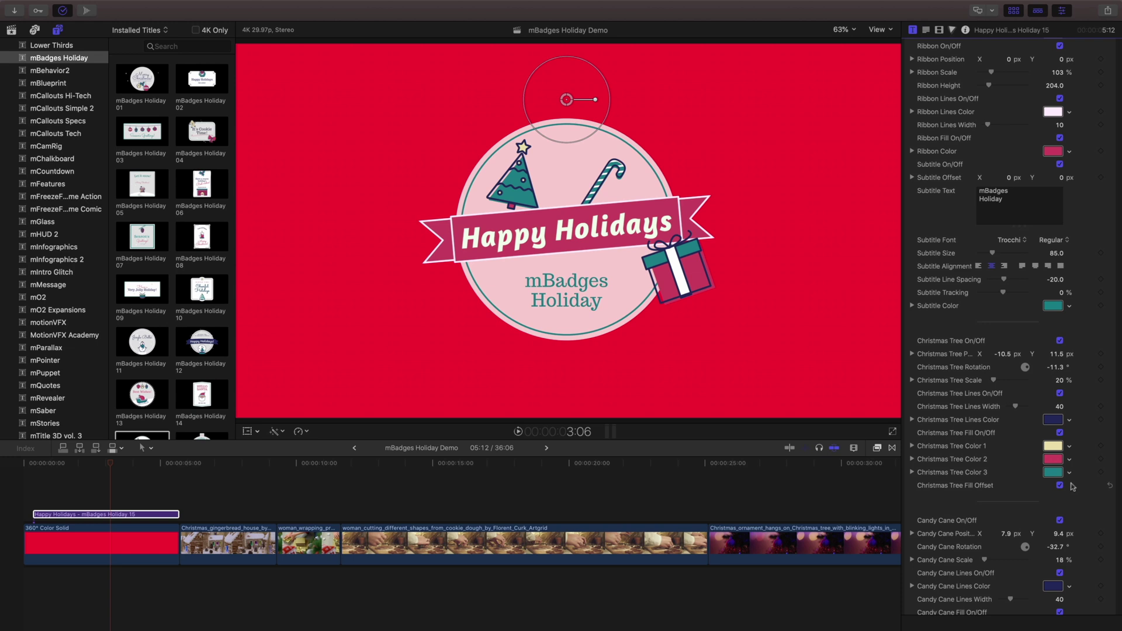
Hide the candy cane and make the Christmas tree green, 45% scale, rotation 0.
left_click(1060, 521)
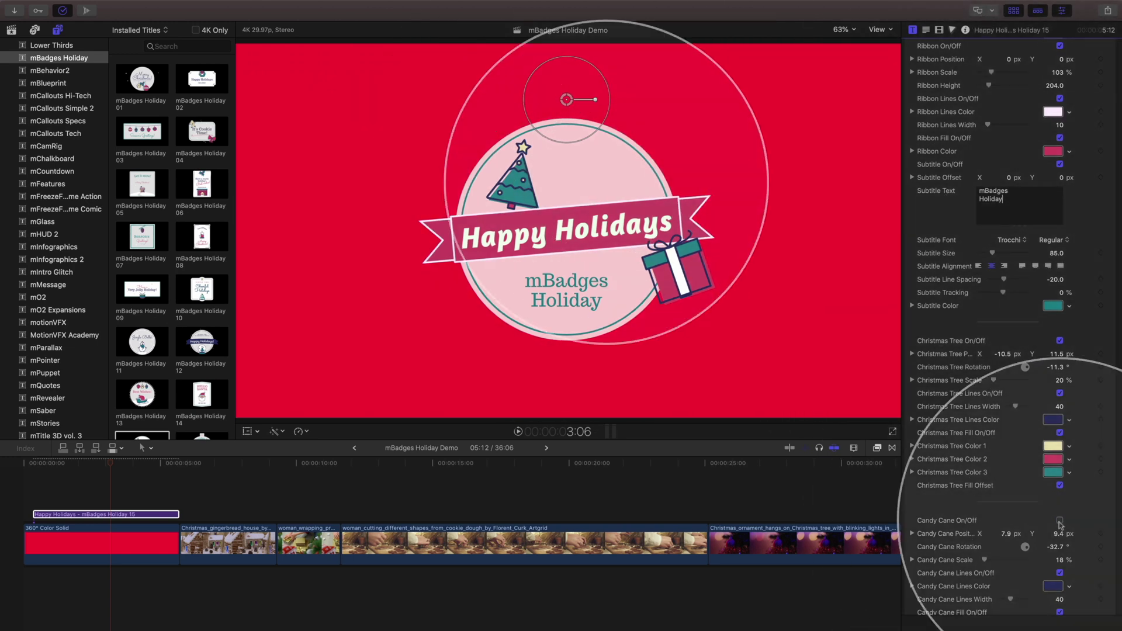
left_click_drag(993, 380, 997, 381)
type("0")
key("Return")
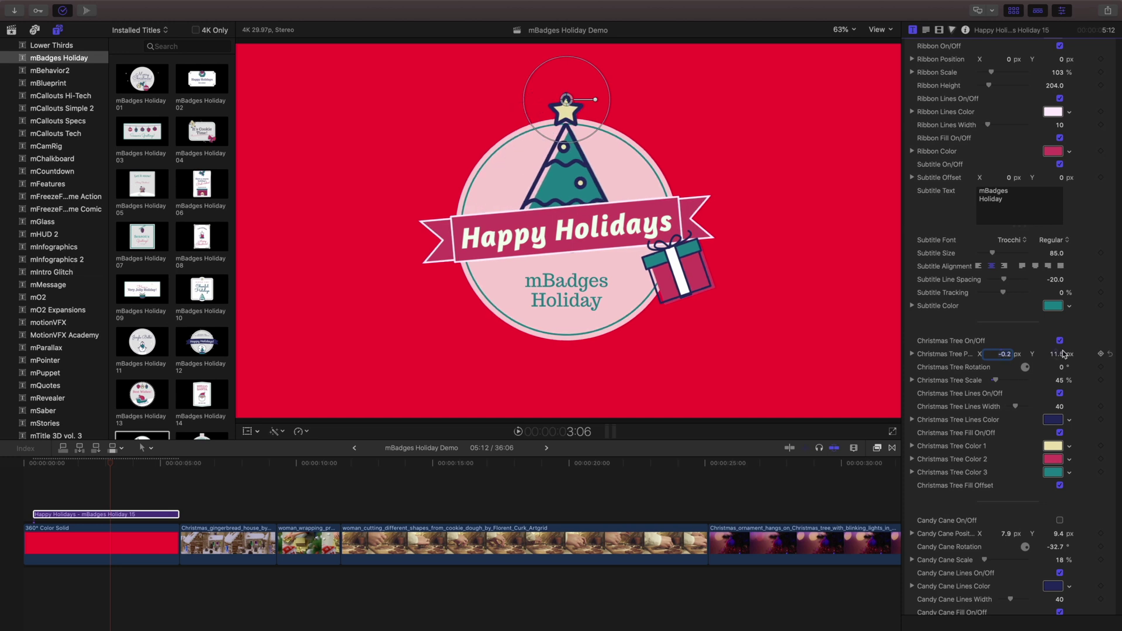
left_click(1057, 473)
left_click(874, 465)
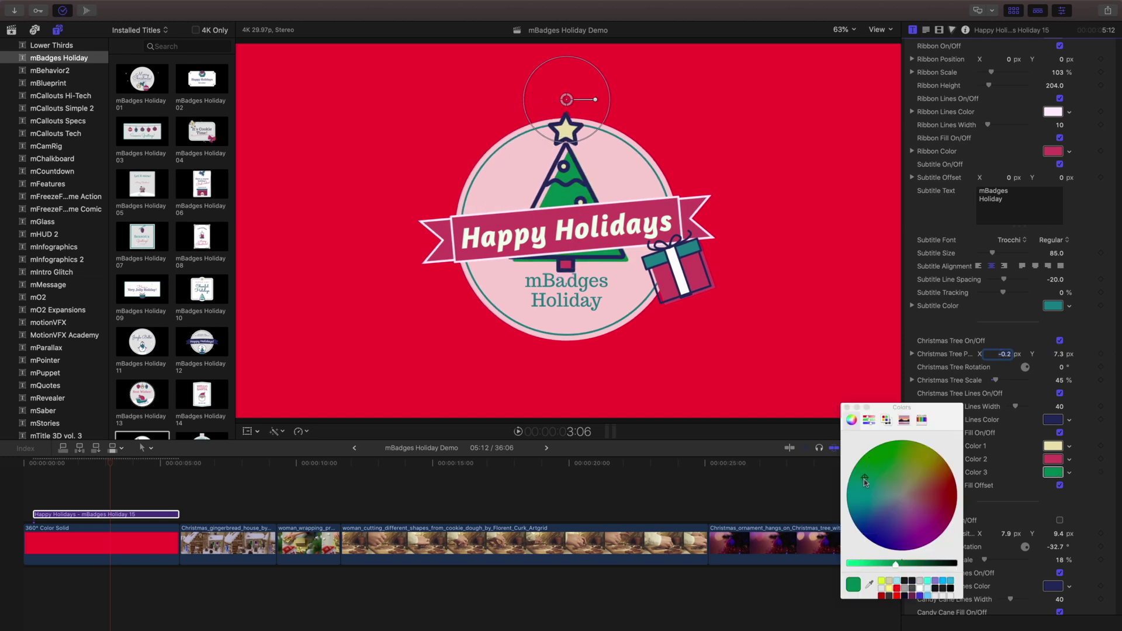
left_click(847, 407)
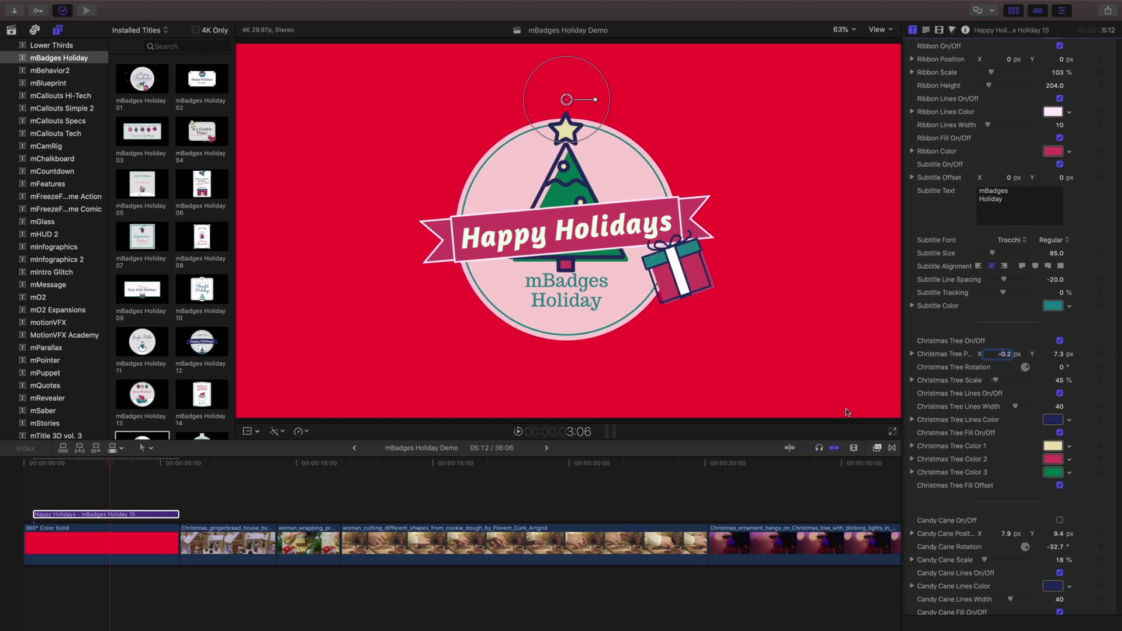
Turn off the tree and gift fill offsets, and move the gift, rotating it to -21°.
scroll(970, 480, "down", 8)
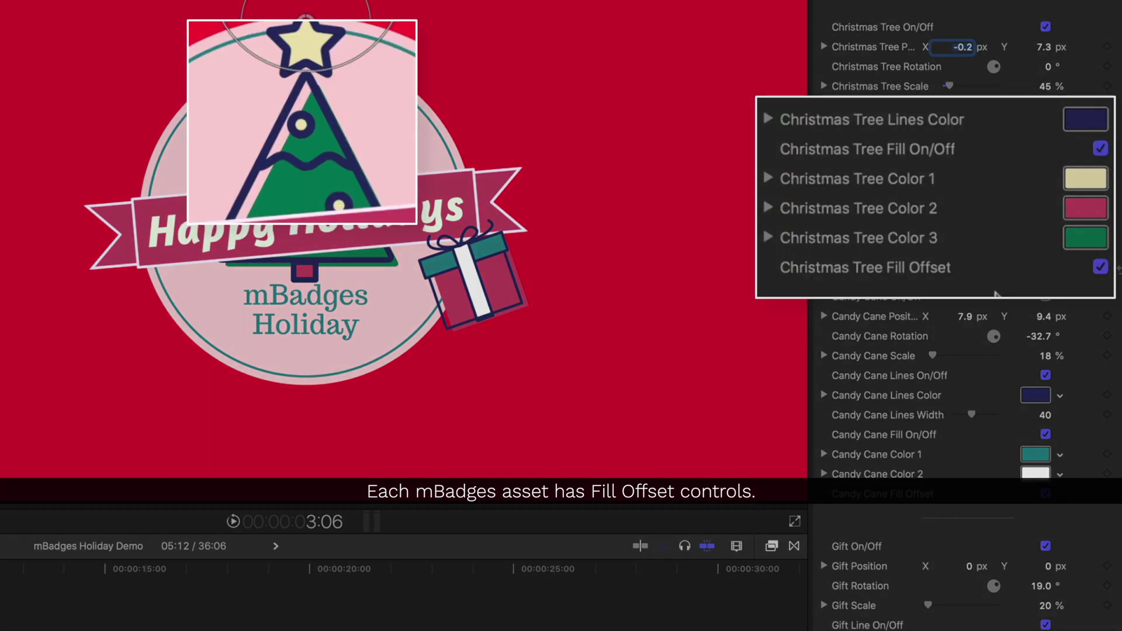
left_click(1046, 244)
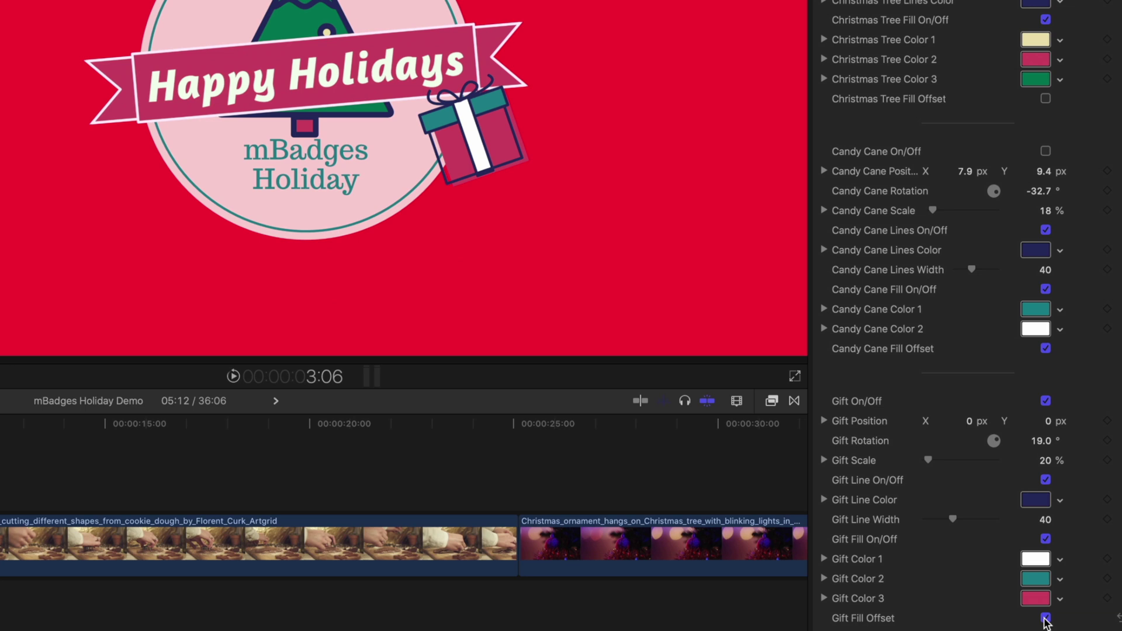
left_click(1046, 618)
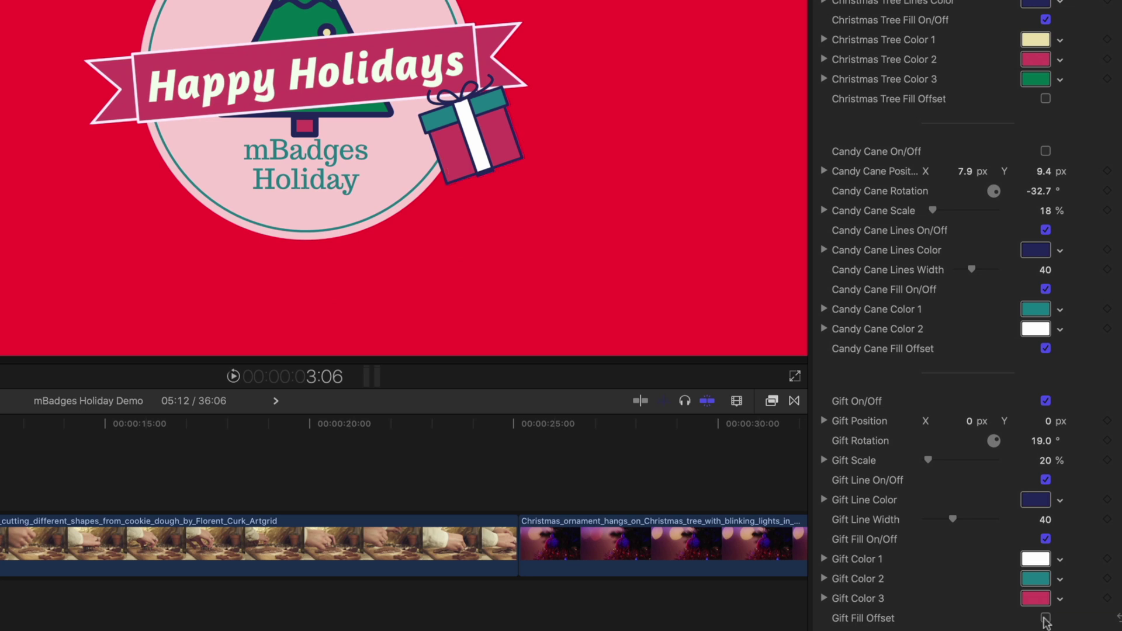
mouse_move(1048, 426)
left_mouse_down()
mouse_move(1010, 418)
mouse_move(1039, 446)
left_mouse_up()
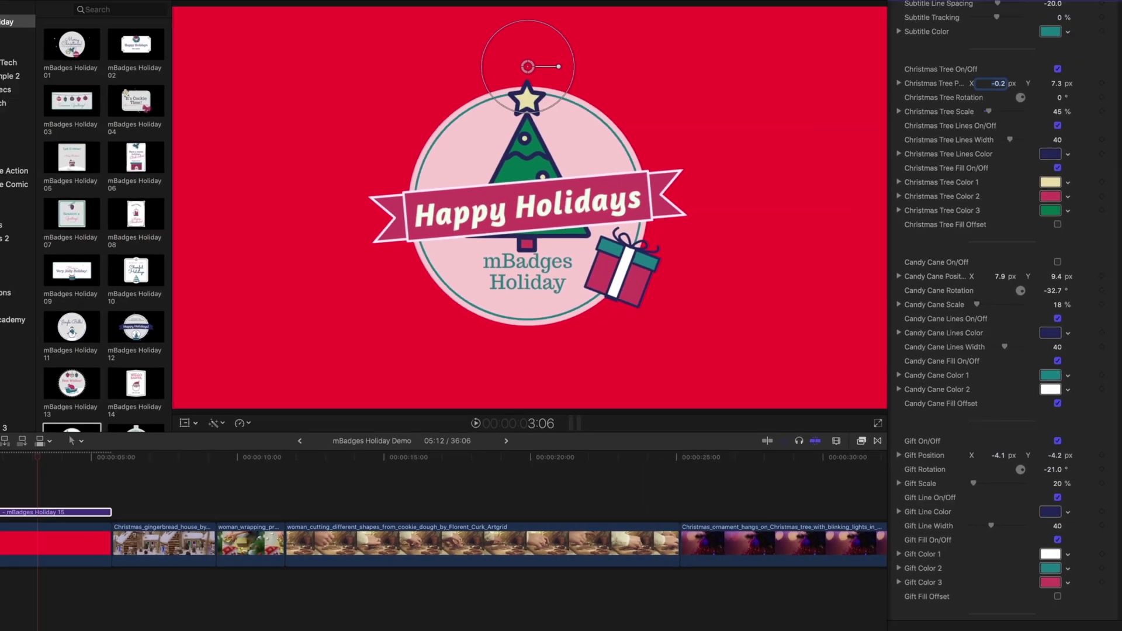
Play the title, then enlarge the badge background to 400% and lower its opacity.
left_click(27, 463)
key("space")
key("space")
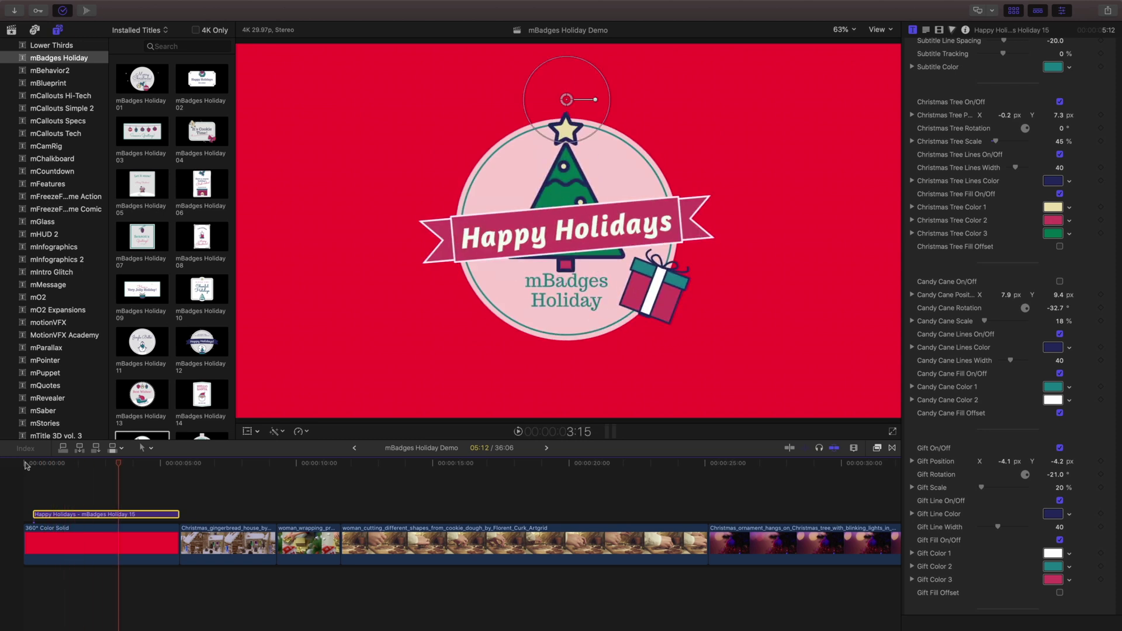
scroll(1006, 350, "down", 10)
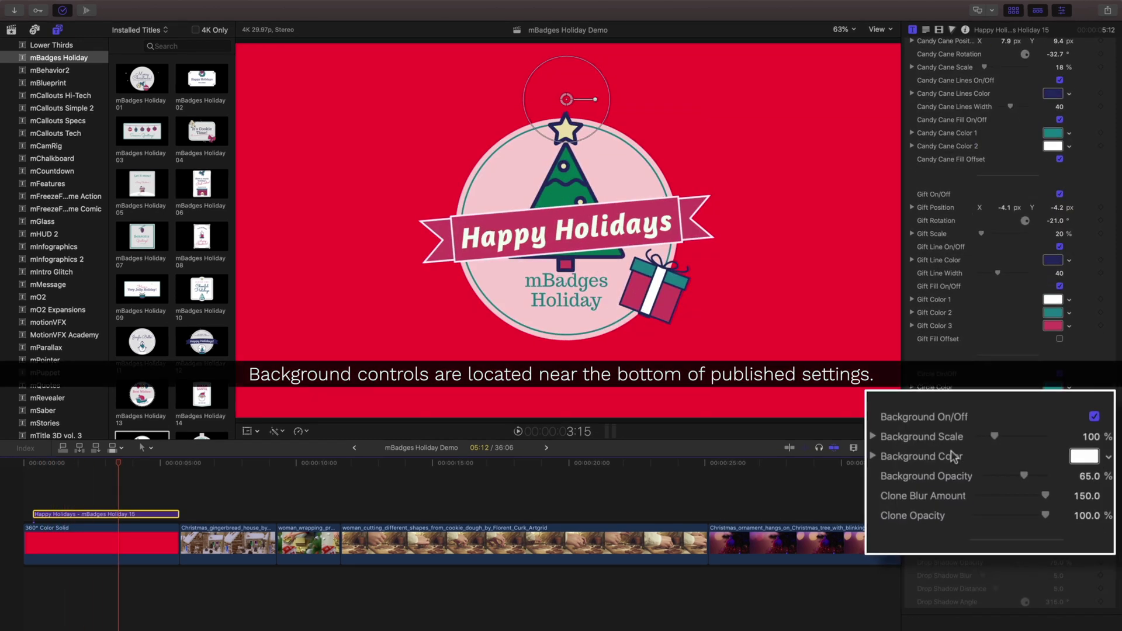
left_click_drag(995, 437, 1082, 438)
left_click_drag(1024, 475, 987, 477)
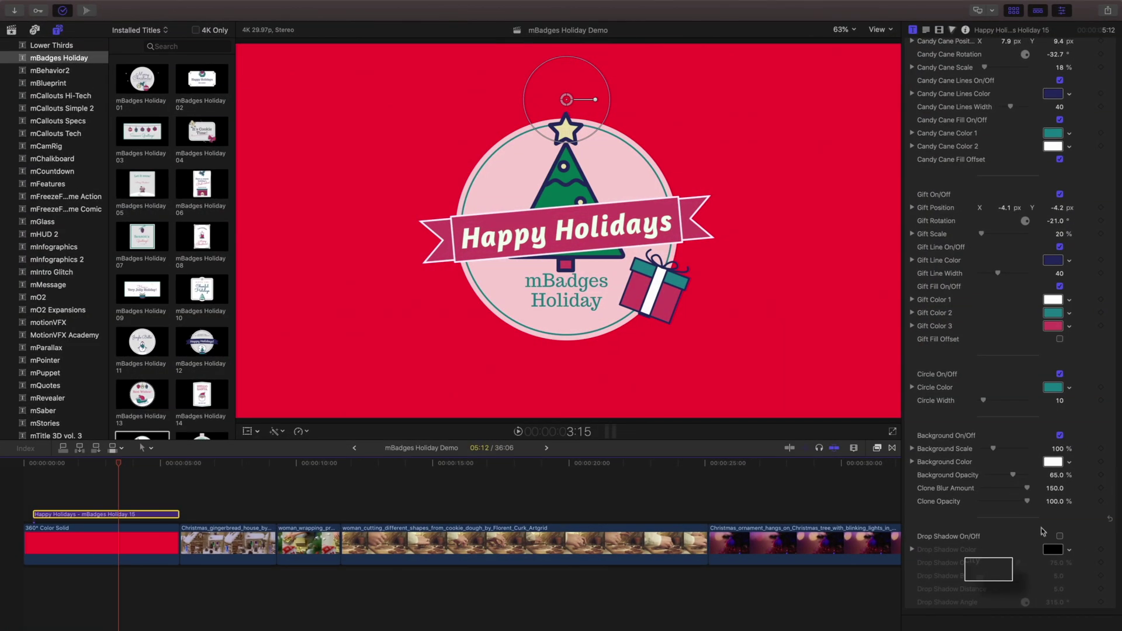
Add a drop shadow at 90.2% opacity and replay the opening.
left_click(1060, 536)
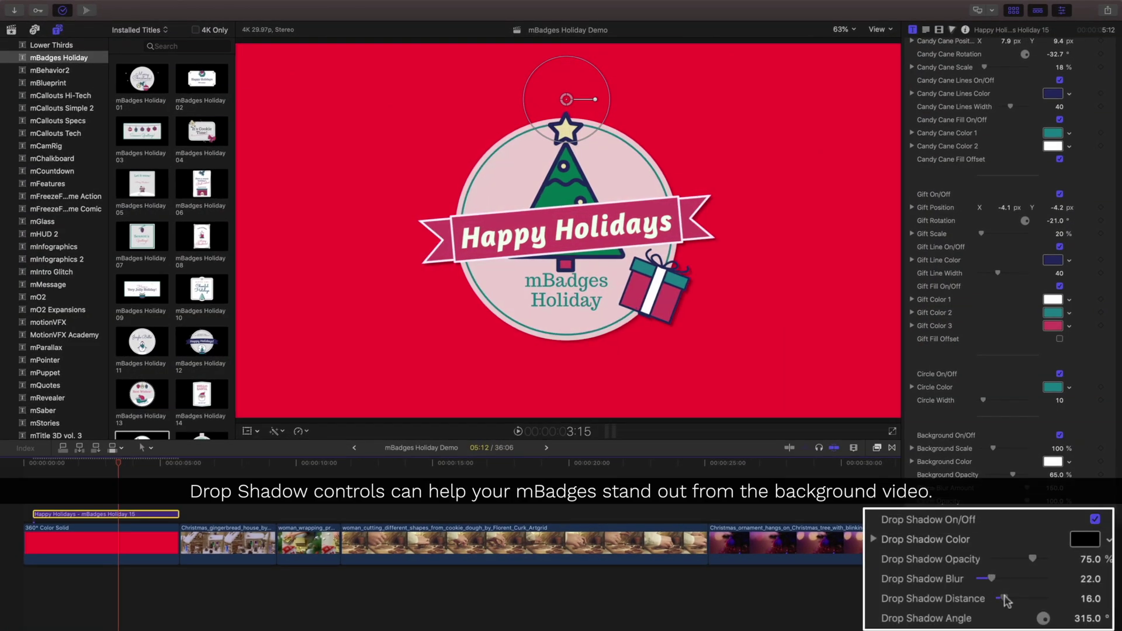
left_click_drag(1033, 559, 1042, 559)
left_click(26, 465)
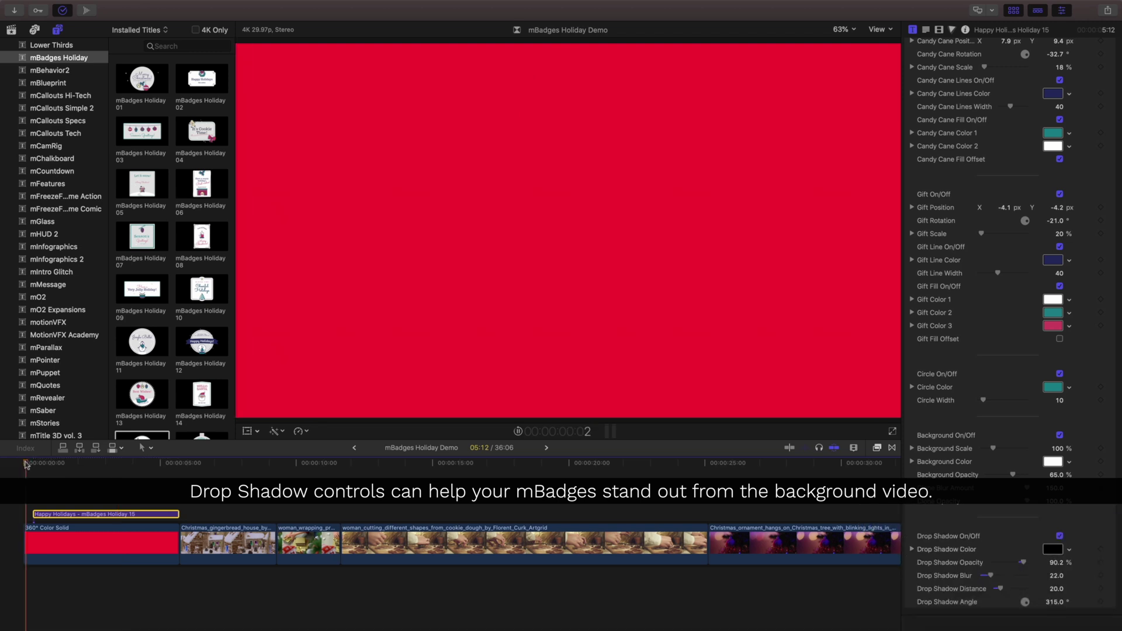
key("space")
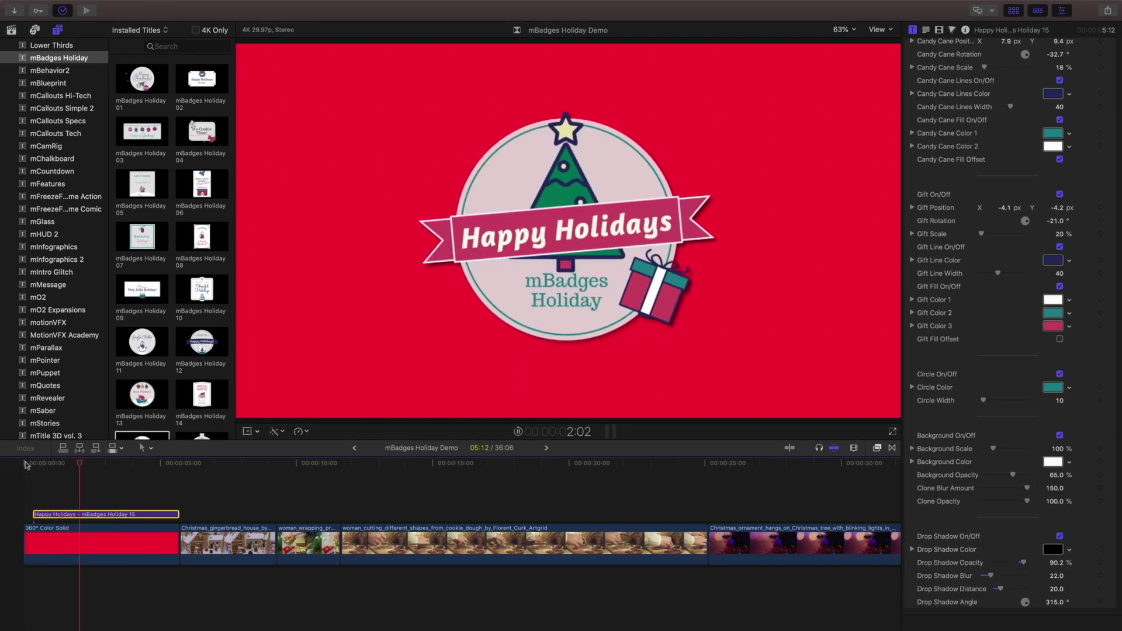
Combine the opening title and red color solid into a compound clip named 'Open' and shorten it.
left_click_drag(32, 468, 66, 547)
key("alt+g")
type("Open")
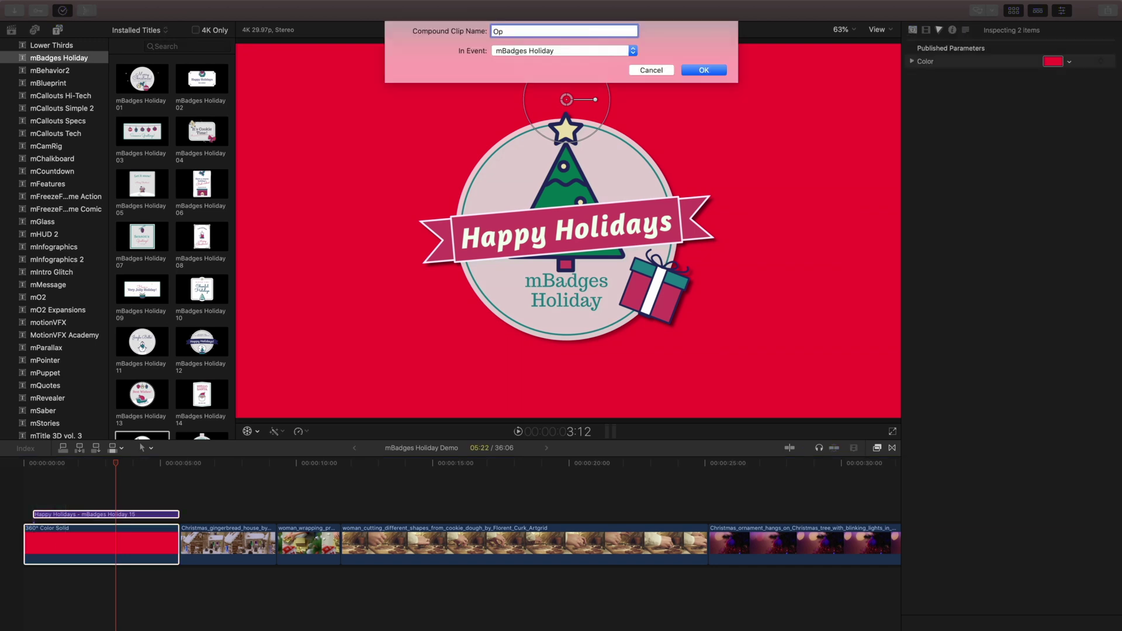
key("Return")
left_click_drag(179, 543, 131, 543)
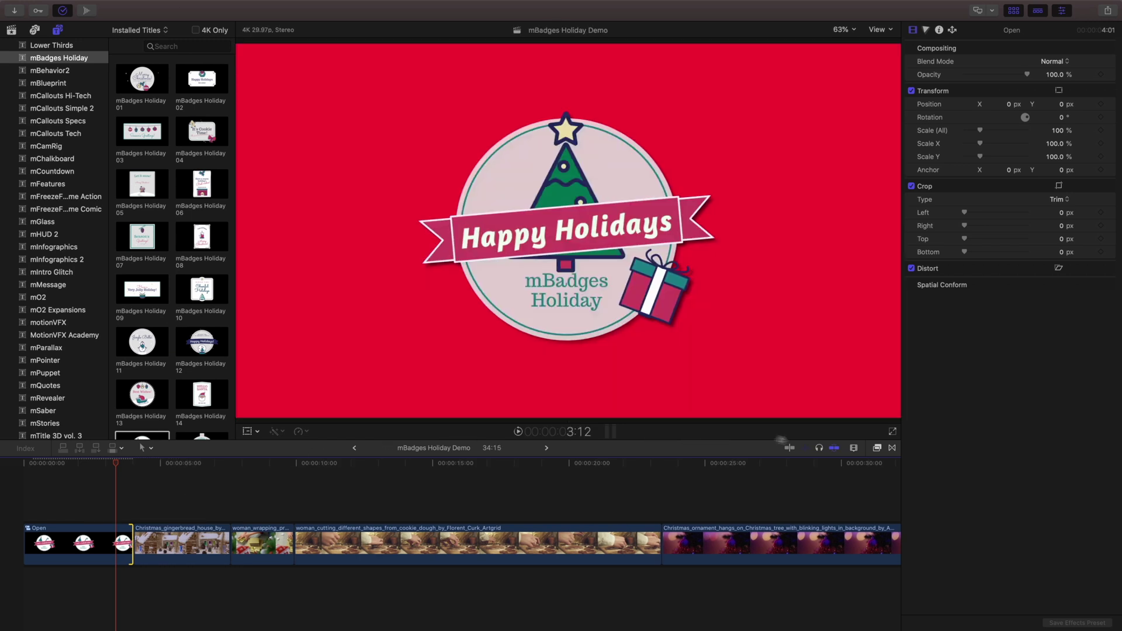
Place the Spin Down transition after the Open clip and play the opening.
left_click(892, 448)
scroll(731, 544, "down", 3)
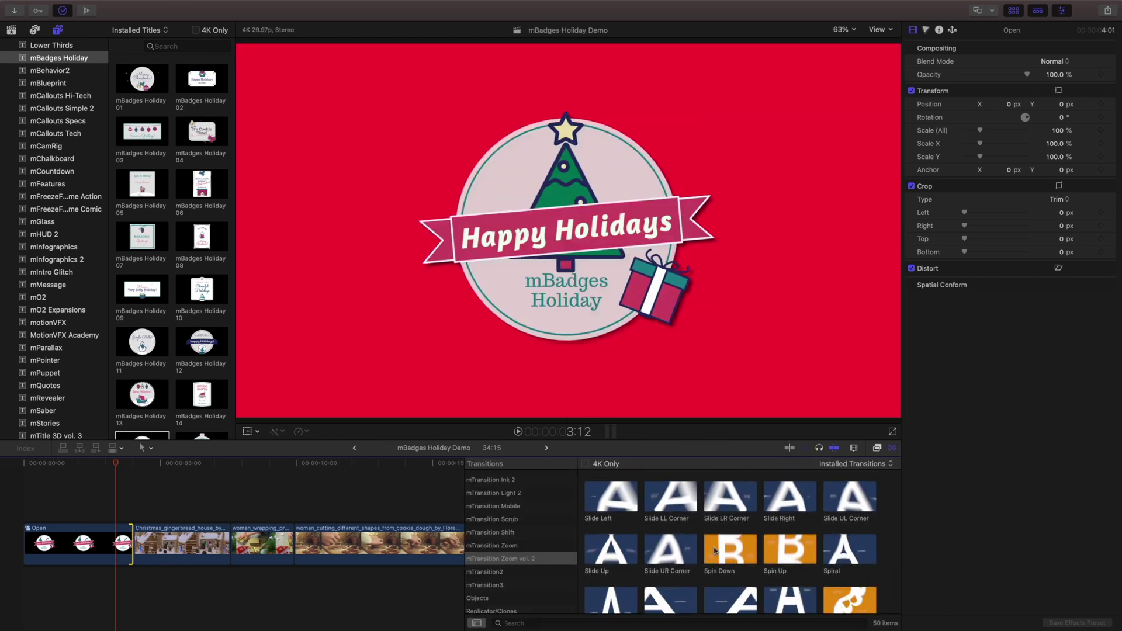
left_click_drag(730, 550, 119, 542)
key("Home")
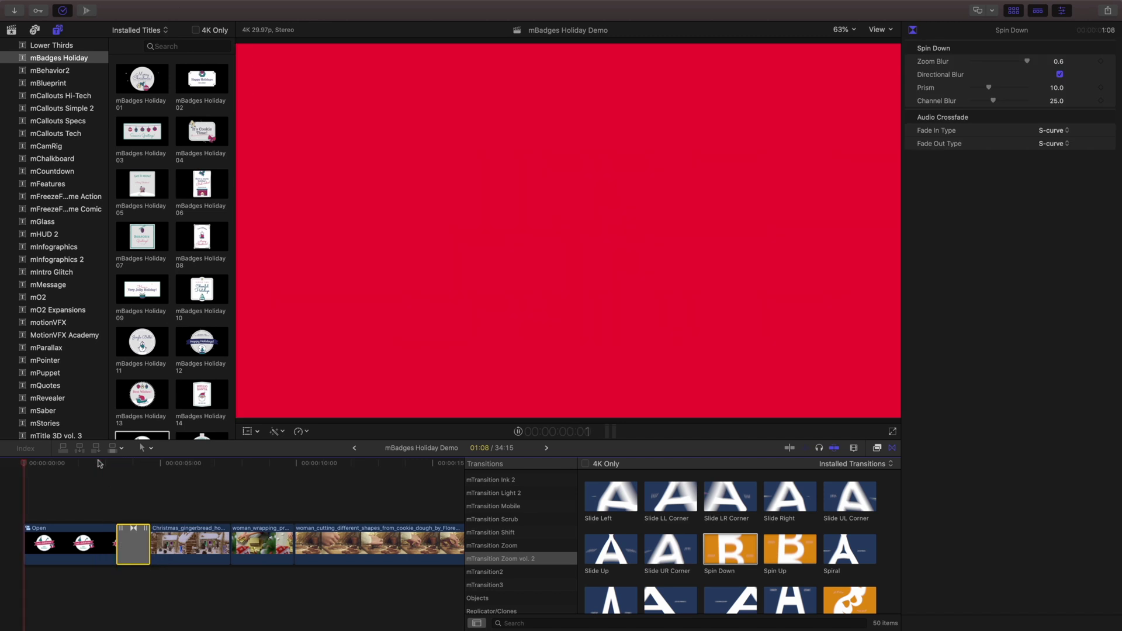
key("space")
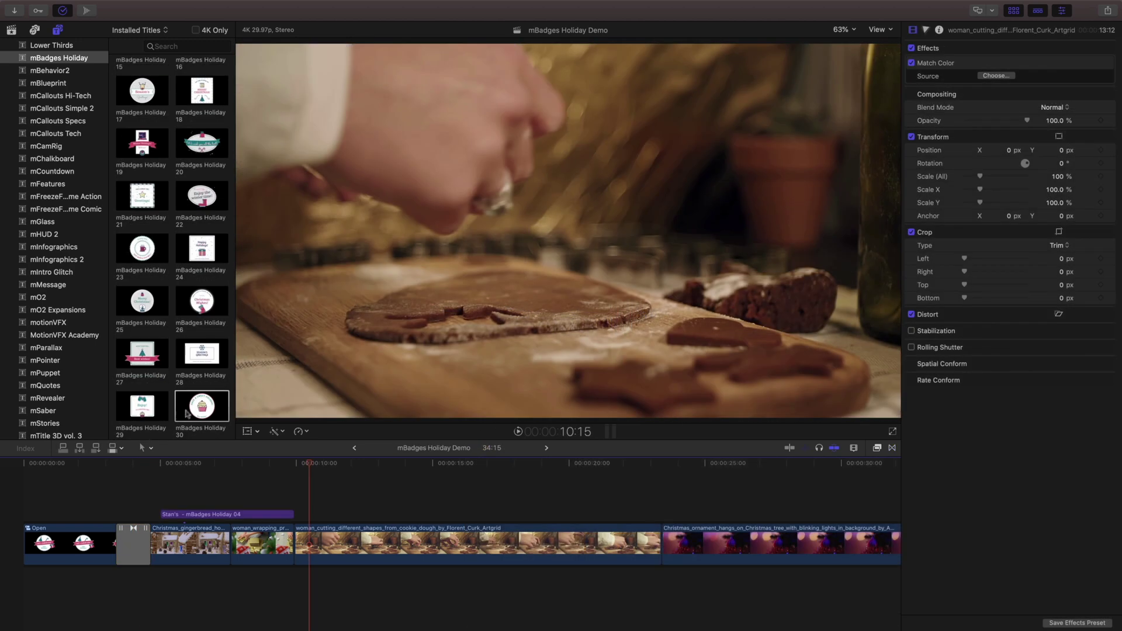
Add mBadges Holiday 30 over the cookie-cutting clip, ending at 12:28, shrunk to about 80%.
left_click_drag(237, 429, 310, 514)
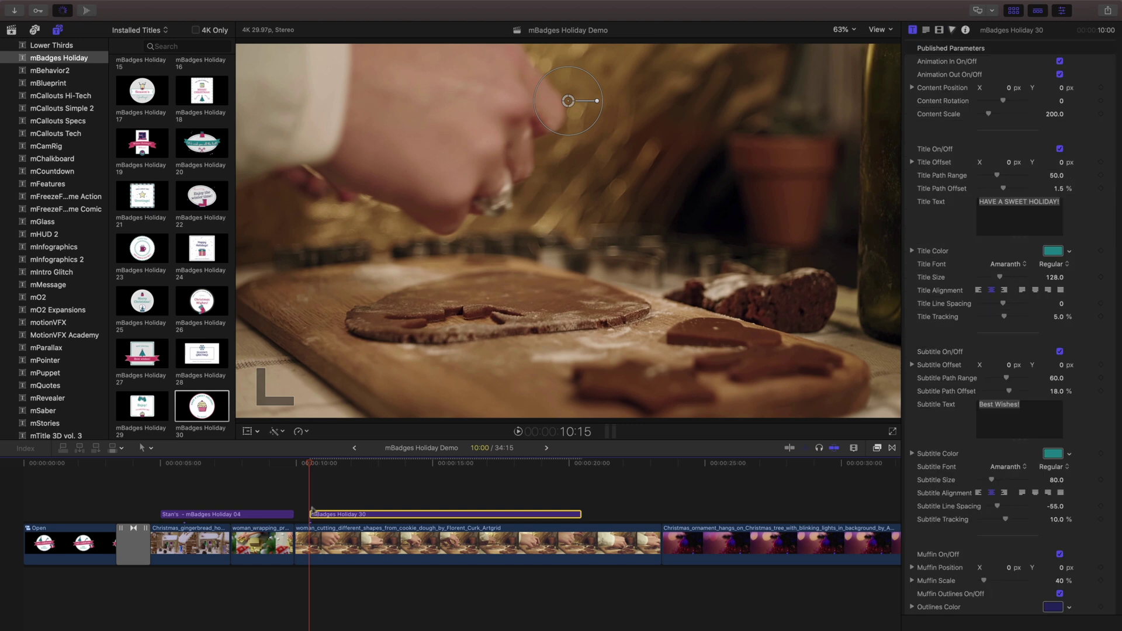
left_click_drag(582, 514, 661, 515)
left_click_drag(570, 133, 306, 47)
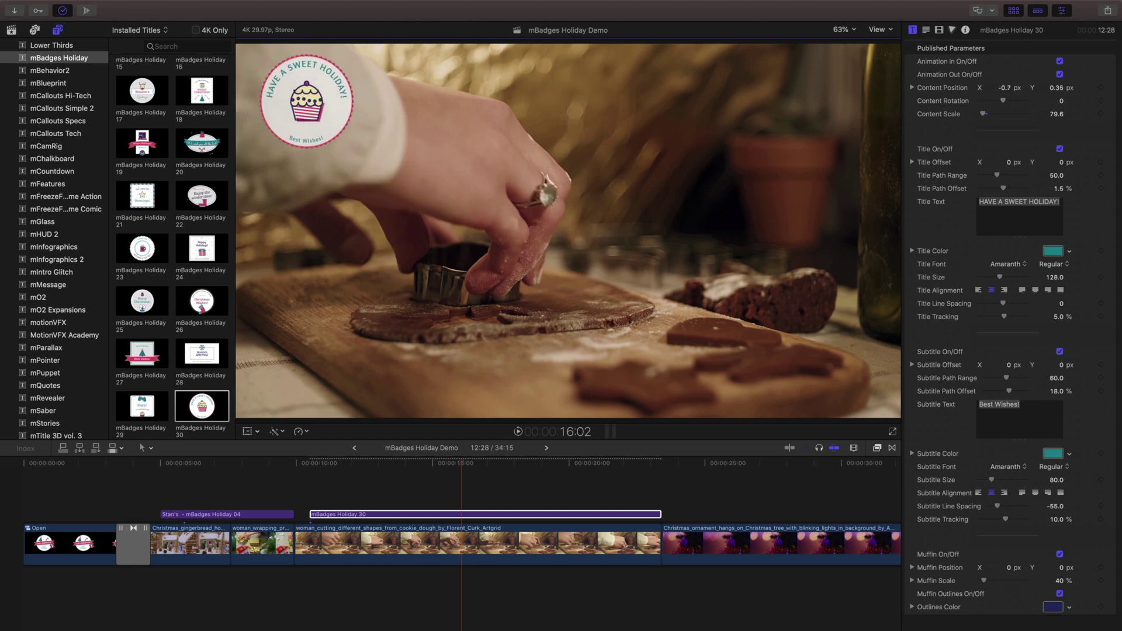
Set the title to 'Holiday Recipe' and shift 'Gingerbread Cookies' to 8.55% path offset.
triple_click(1061, 207)
type("Holiday Recipe")
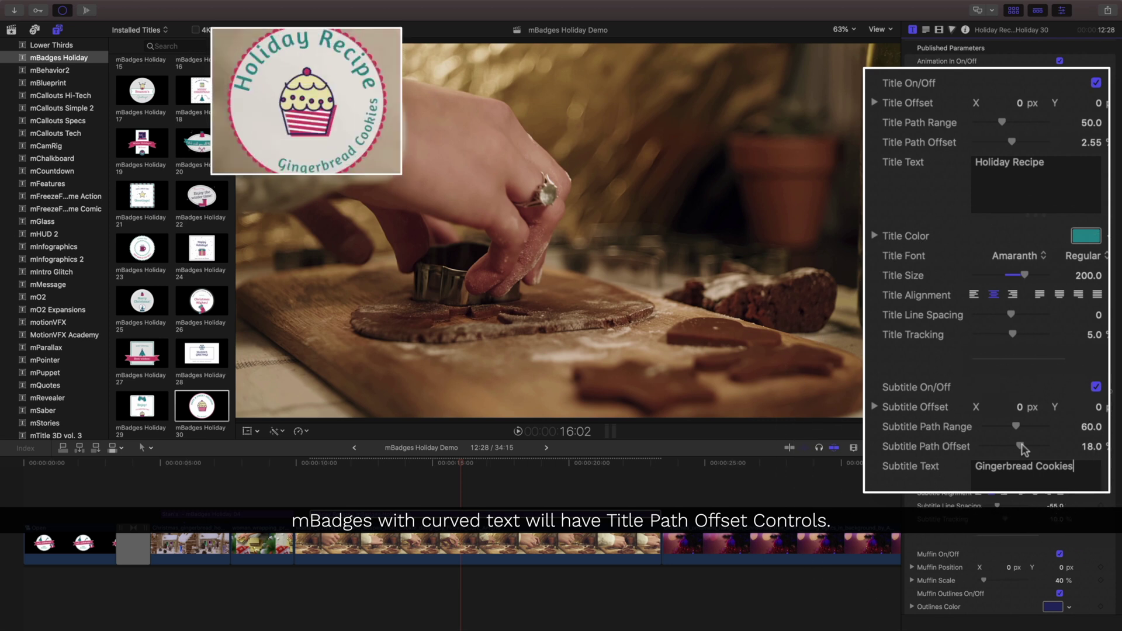
left_click_drag(1022, 447, 1019, 449)
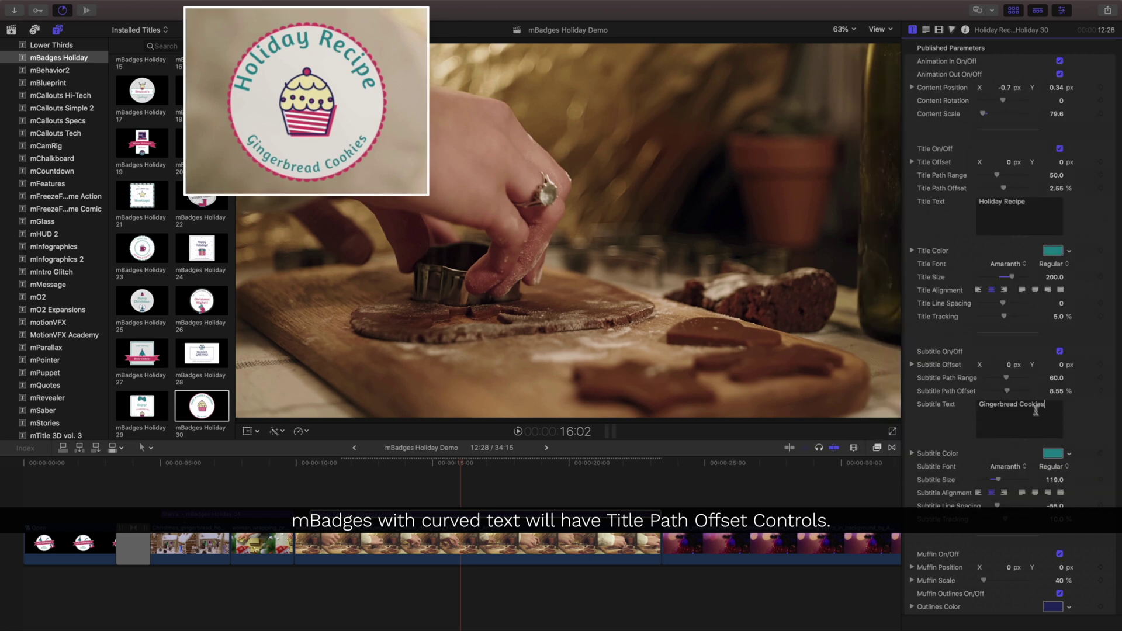
scroll(1066, 441, "down", 10)
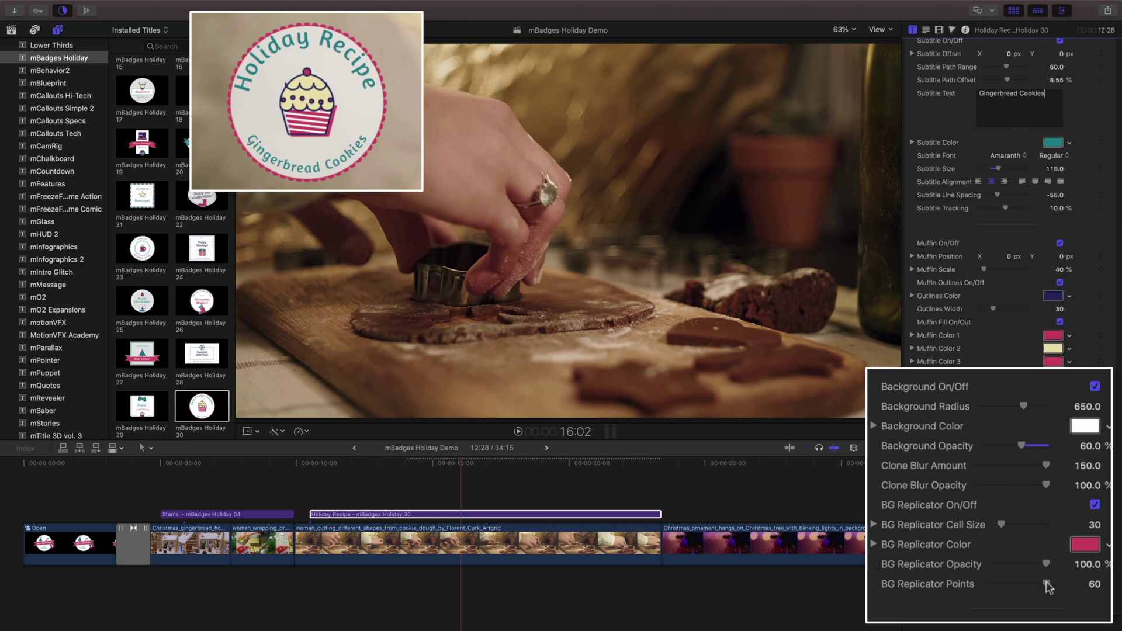
Reduce the BG Replicator rim dots, recolour the muffin blue and orange, then hide the muffin.
left_click_drag(1046, 582, 1000, 517)
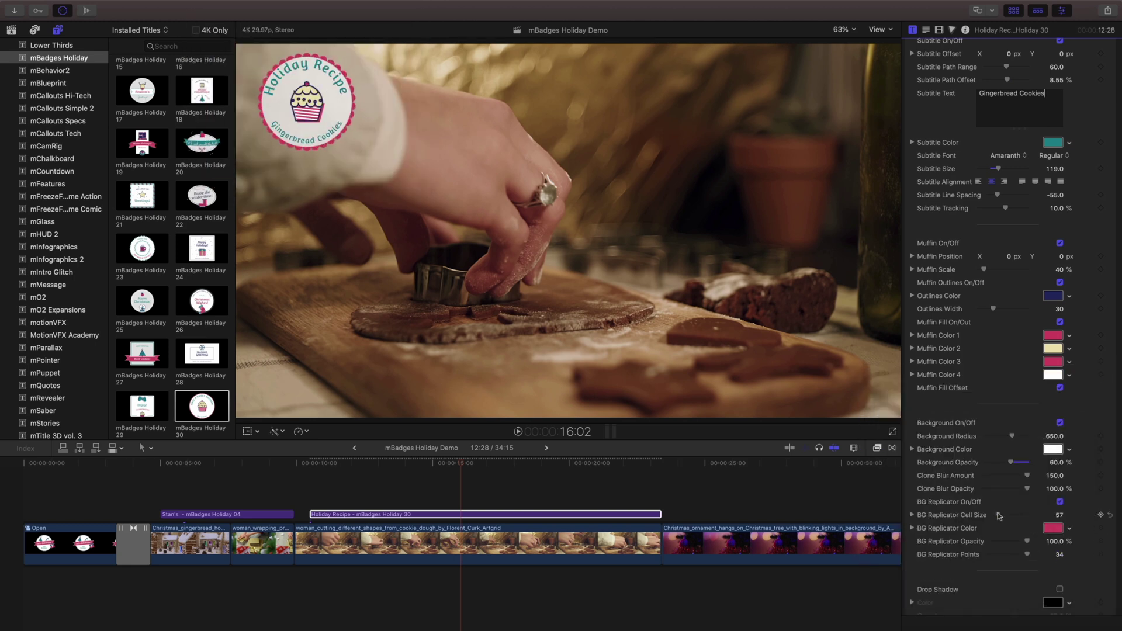
left_click(1056, 343)
left_click(905, 541)
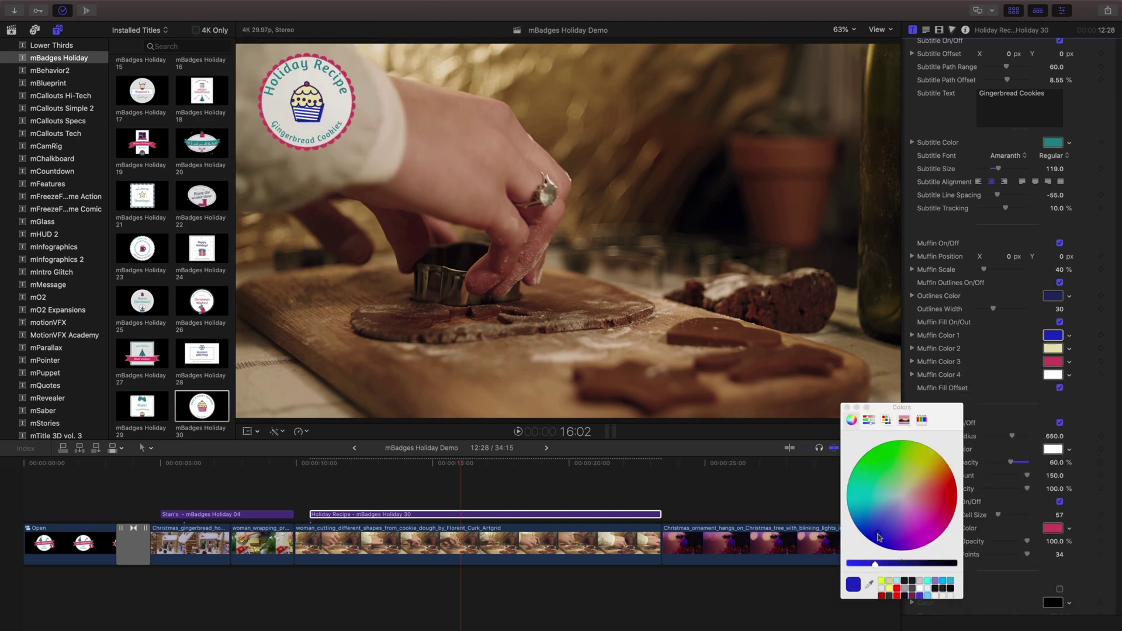
left_click(847, 407)
left_click(1054, 349)
left_click_drag(906, 439, 947, 467)
left_click(846, 407)
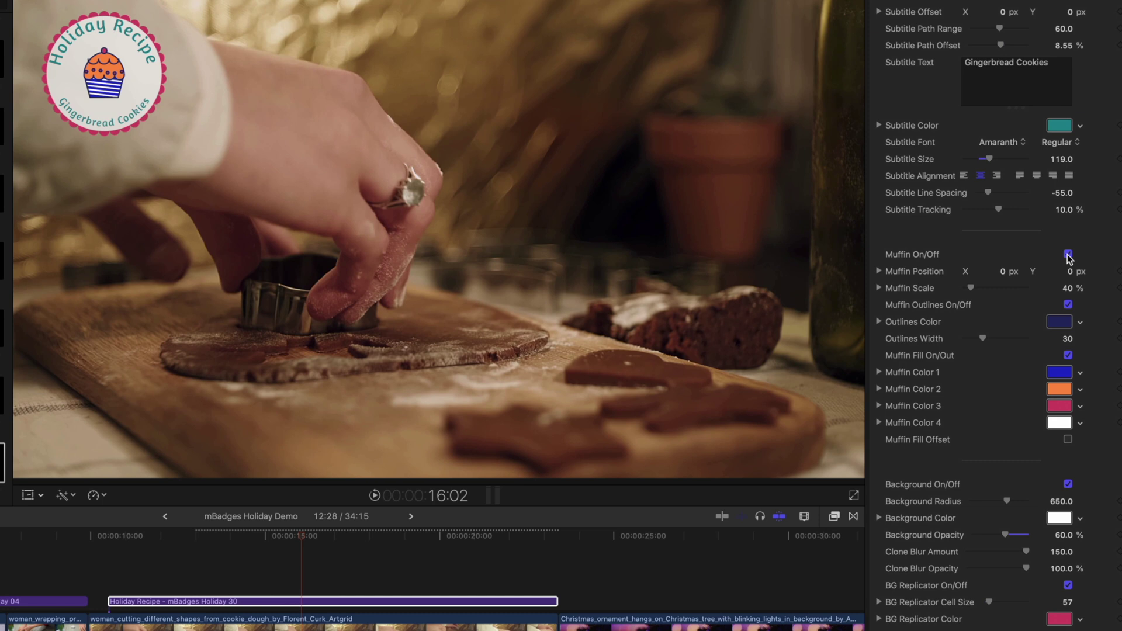
left_click(1068, 255)
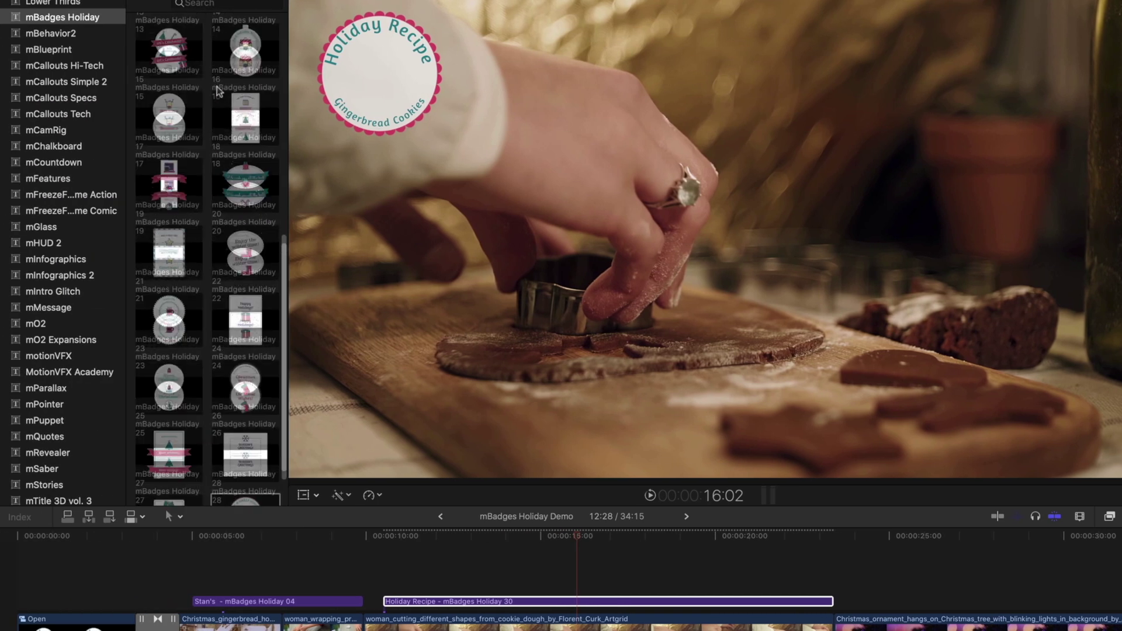
Add mBadges Holiday 04 in the viewer and turn off its title text and ribbon.
scroll(219, 90, "up", 1)
left_click_drag(221, 100, 391, 582)
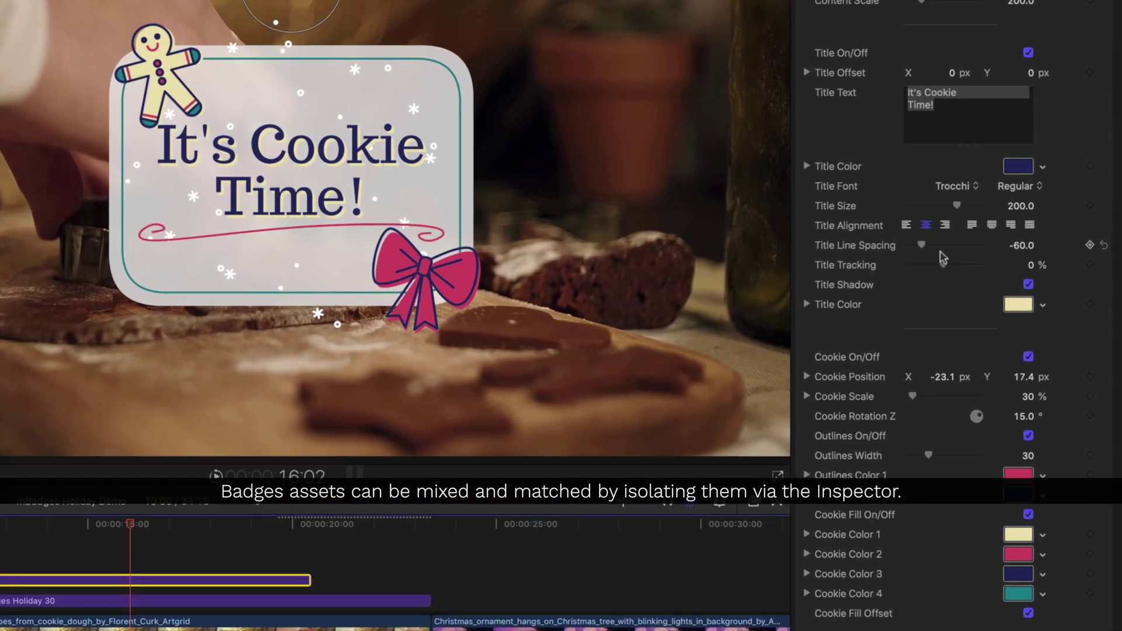
left_click(1029, 53)
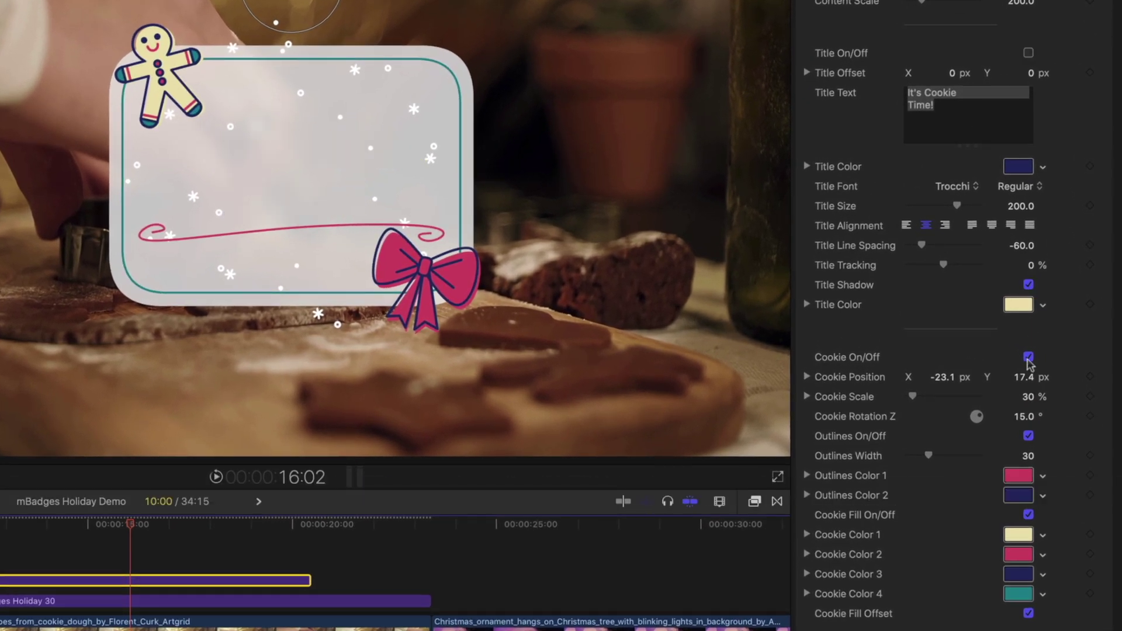
scroll(1029, 363, "down", 1)
scroll(1030, 366, "down", 3)
left_click(1029, 489)
Switch off the Bezier swirl, snowflake particles, background panel and BG frame.
scroll(1029, 490, "down", 2)
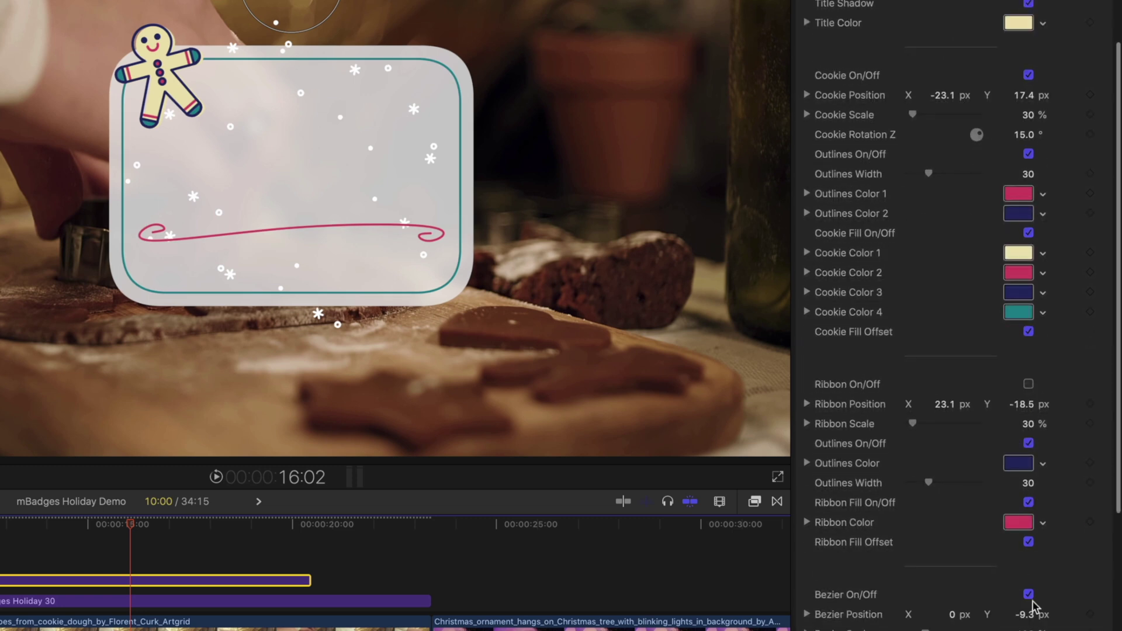
left_click(1029, 595)
scroll(1029, 591, "down", 4)
left_click(1029, 533)
scroll(1029, 533, "down", 2)
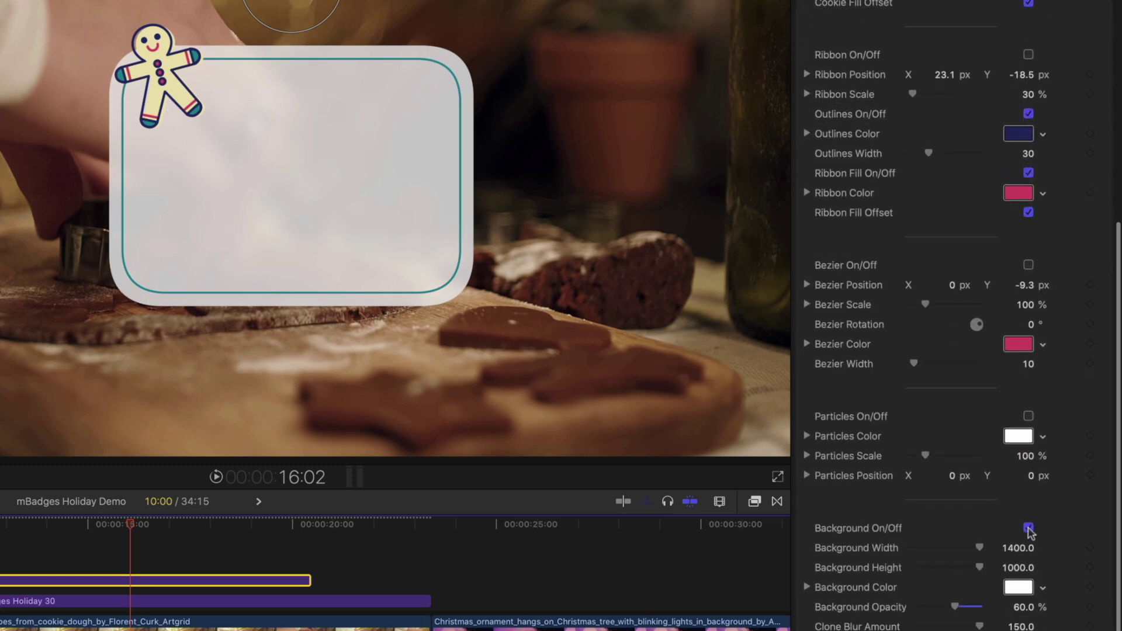
left_click(1029, 529)
left_click(1029, 526)
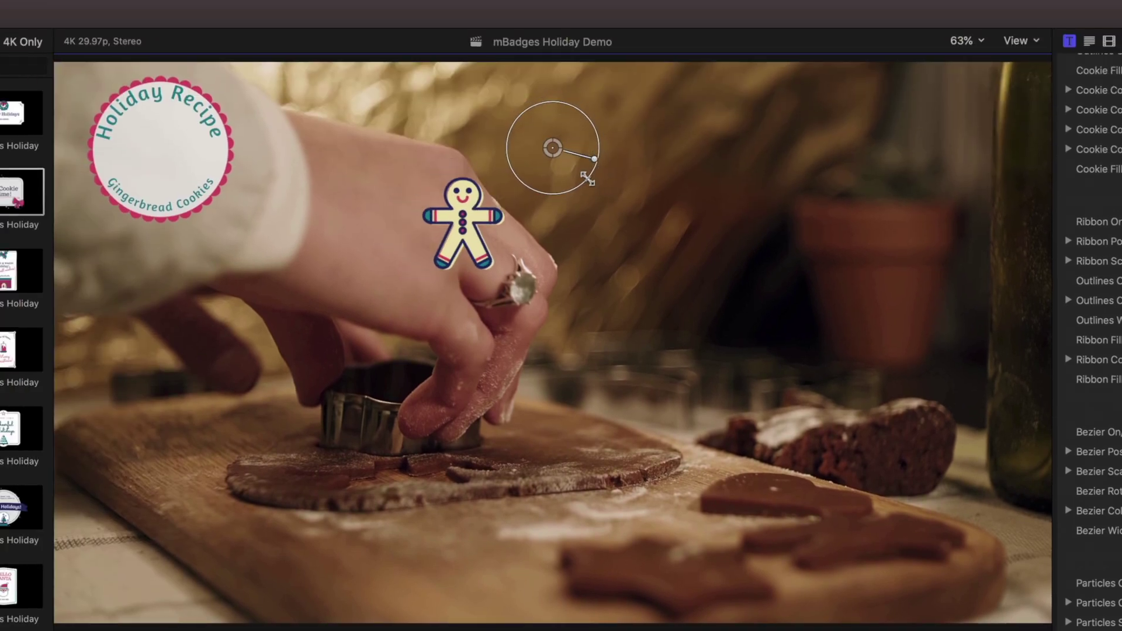
Centre the gingerbread man in the Holiday Recipe badge and extend its clip to end at 12:28.
left_click_drag(554, 149, 255, 78)
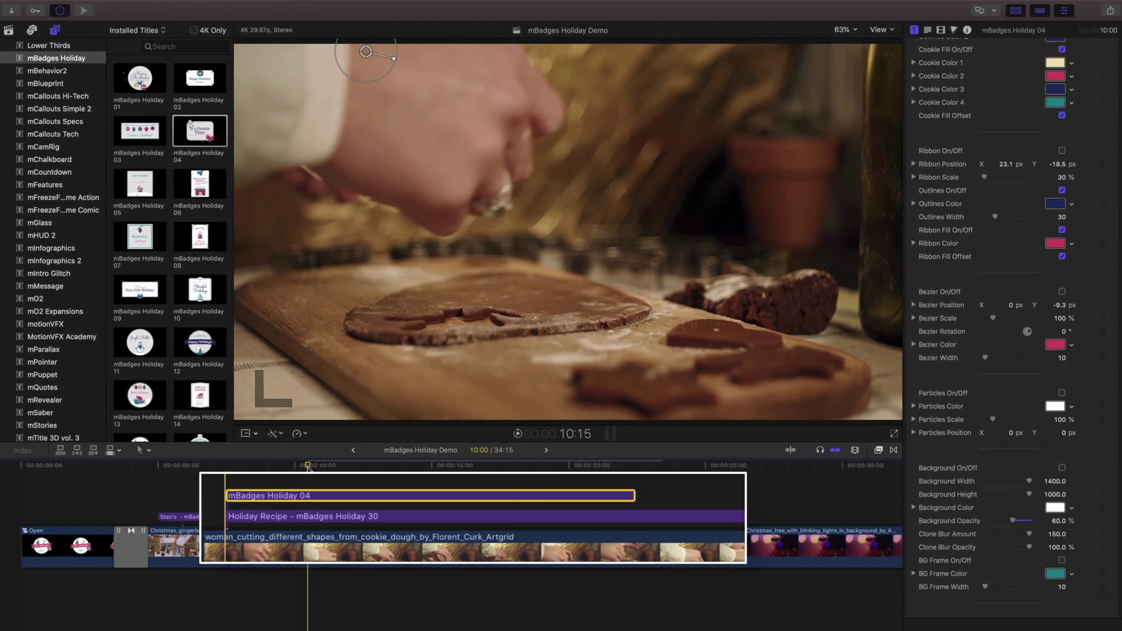
key("space")
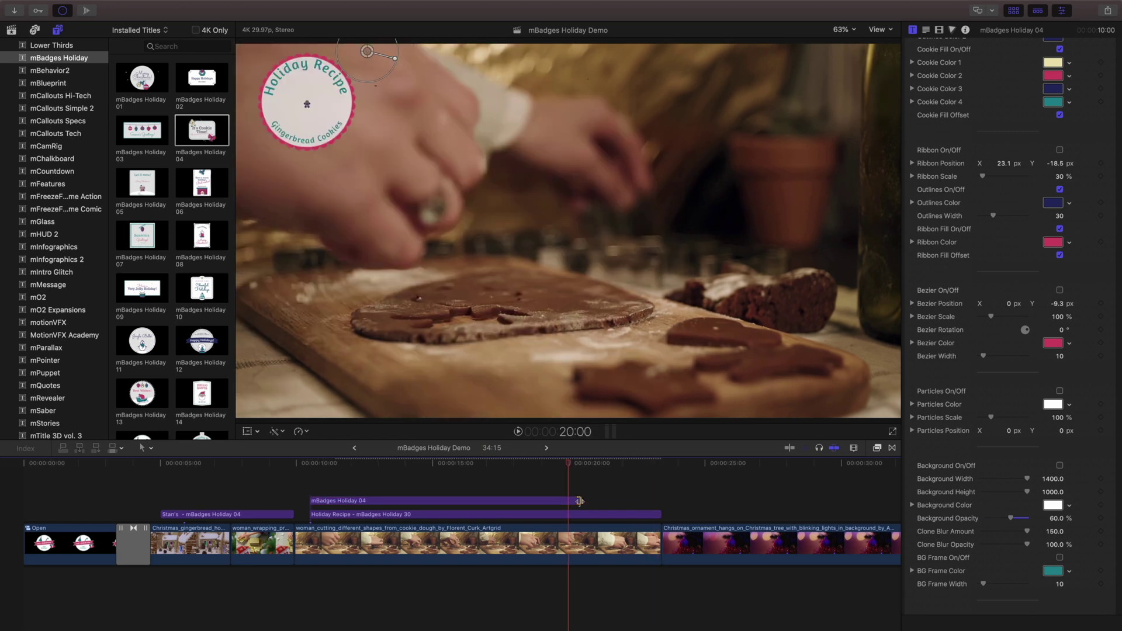
left_click_drag(580, 501, 581, 501)
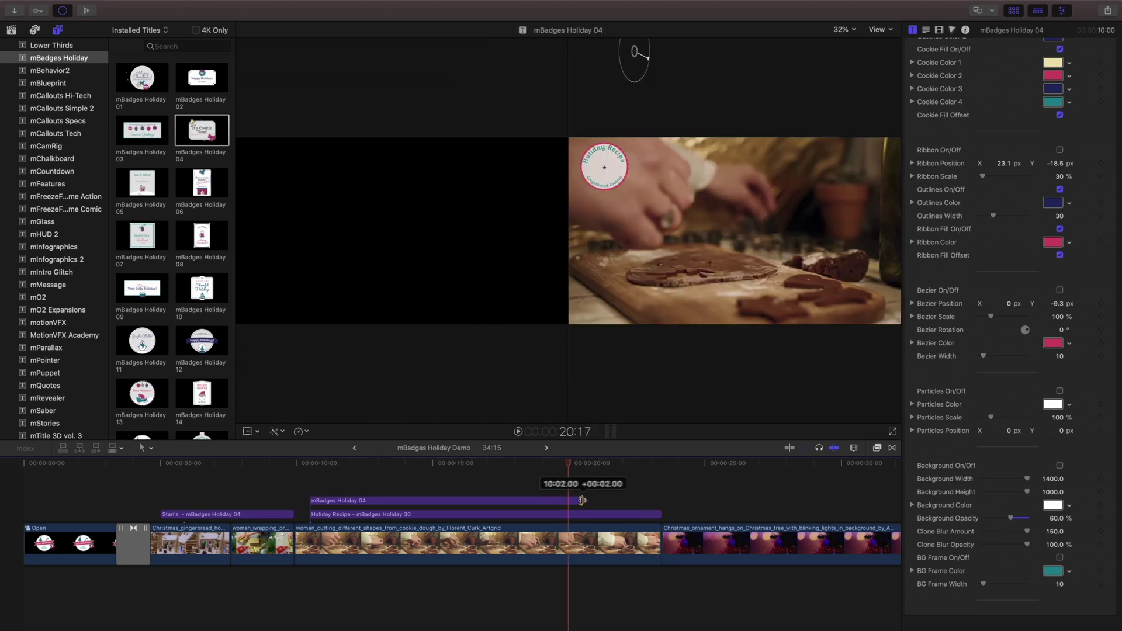
left_click_drag(657, 500, 659, 500)
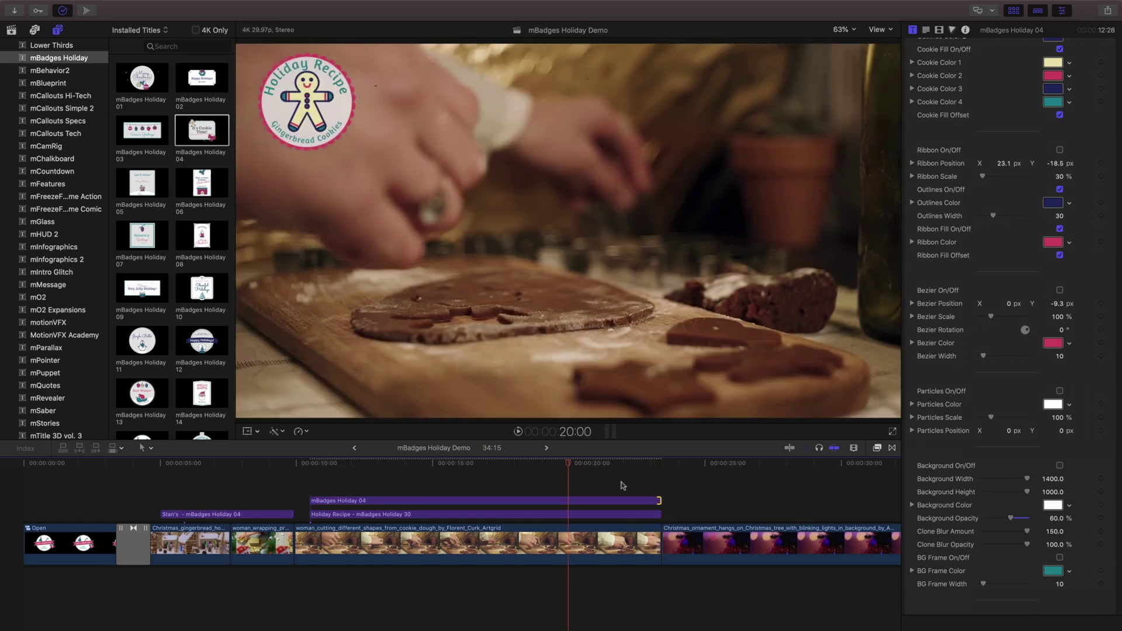
left_click(555, 463)
key("space")
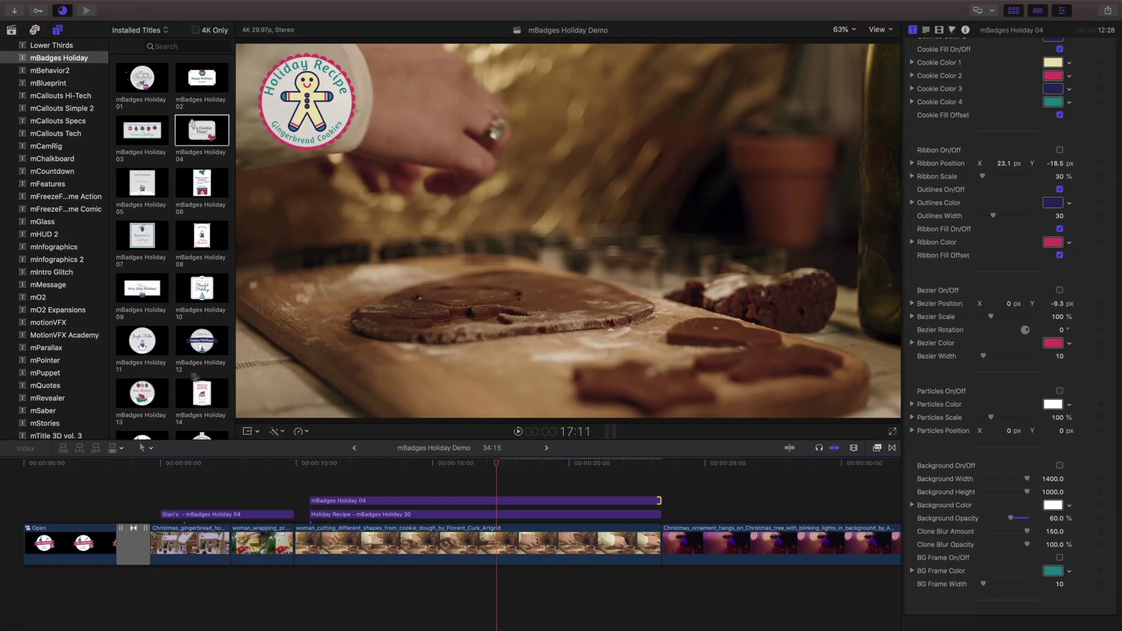
Place mBadges Holiday 24 above the cookie-cutting clip, trim its start later, and preview it.
scroll(176, 378, "down", 10)
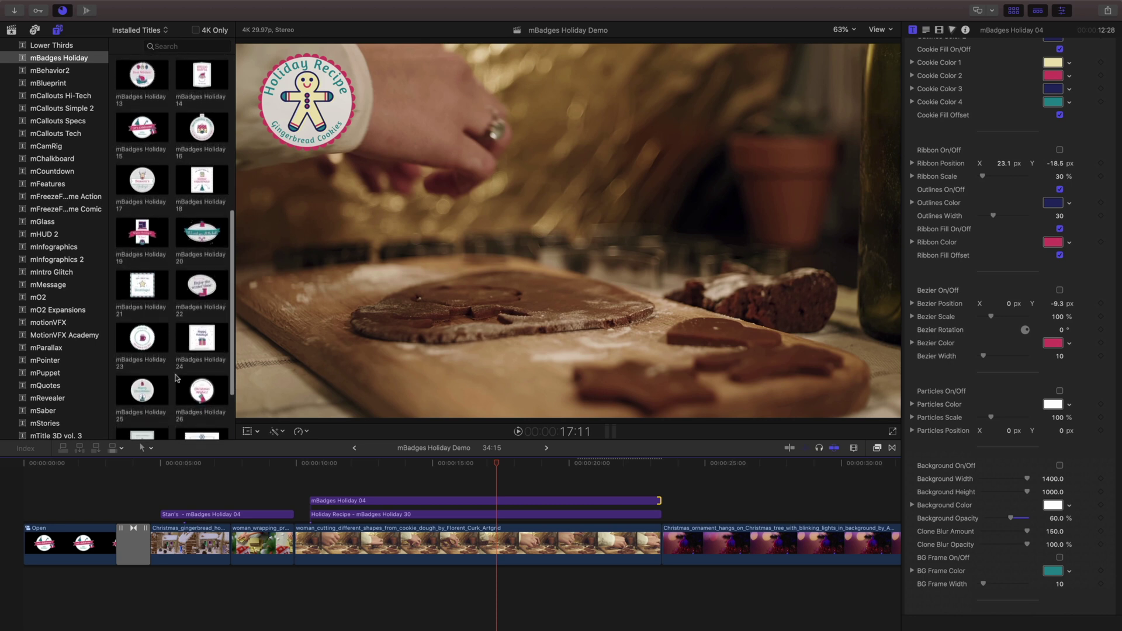
scroll(176, 379, "down", 2)
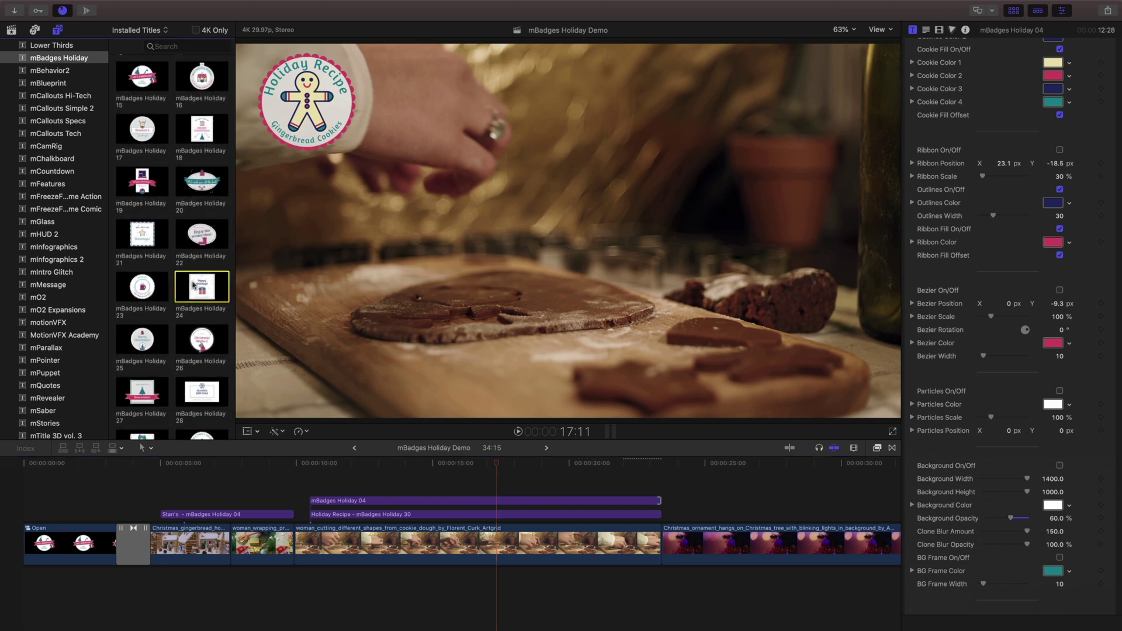
left_click_drag(193, 285, 354, 498)
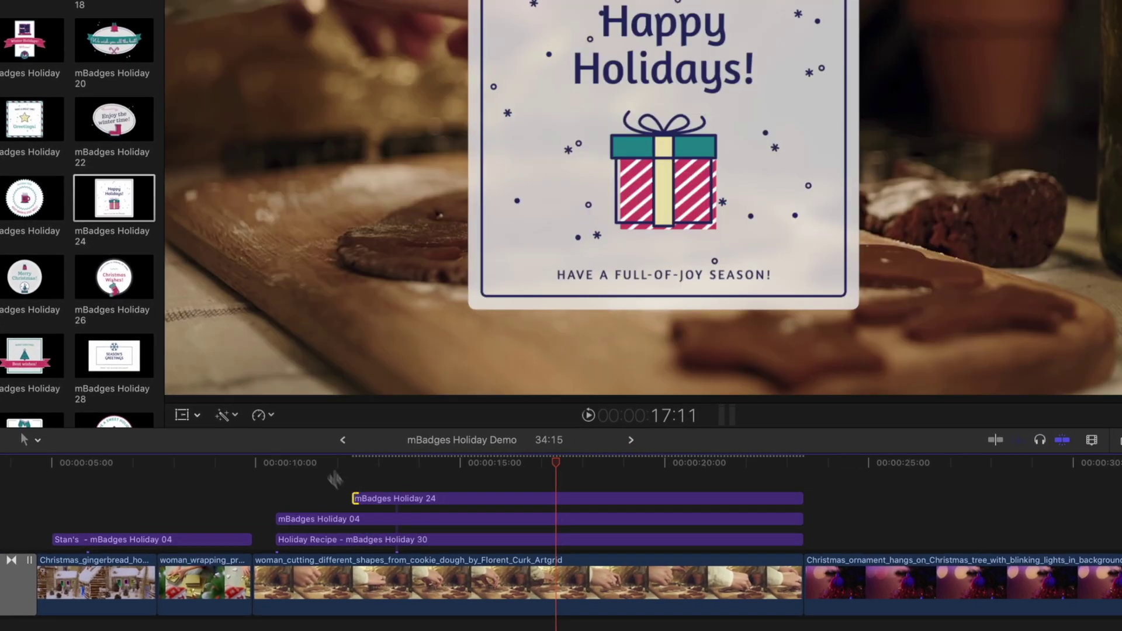
left_click(276, 462)
key("space")
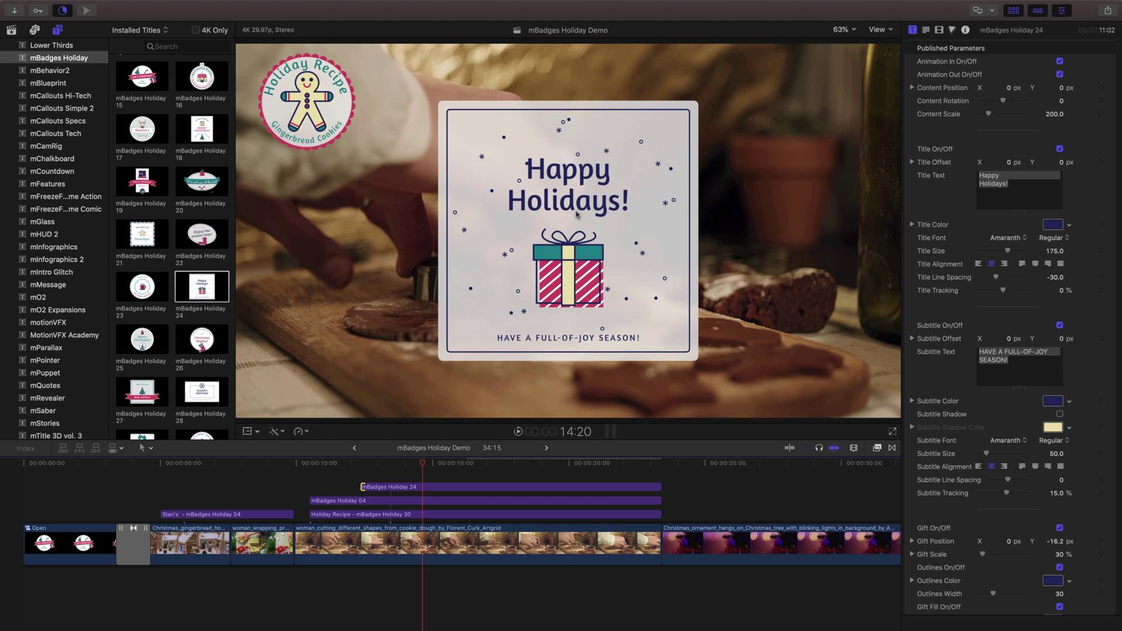
Retitle the card 'The Best Gingerbread Cookies' at size 151 and raise the title slightly.
left_click(1017, 186)
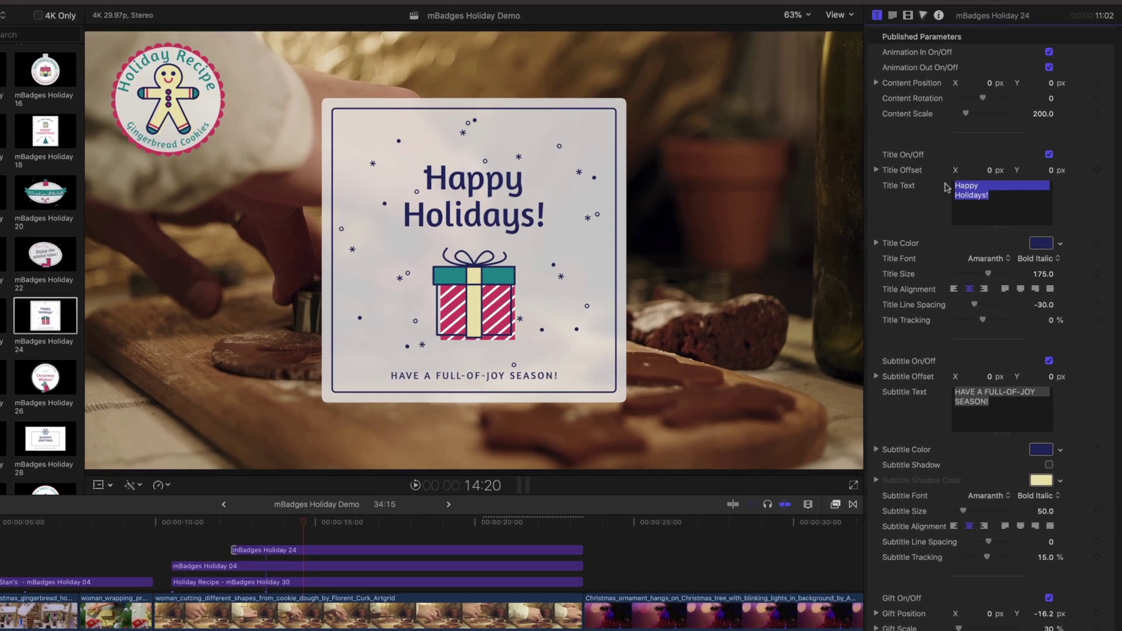
type("The Best Gingerbread Cookies")
left_click_drag(951, 318, 942, 318)
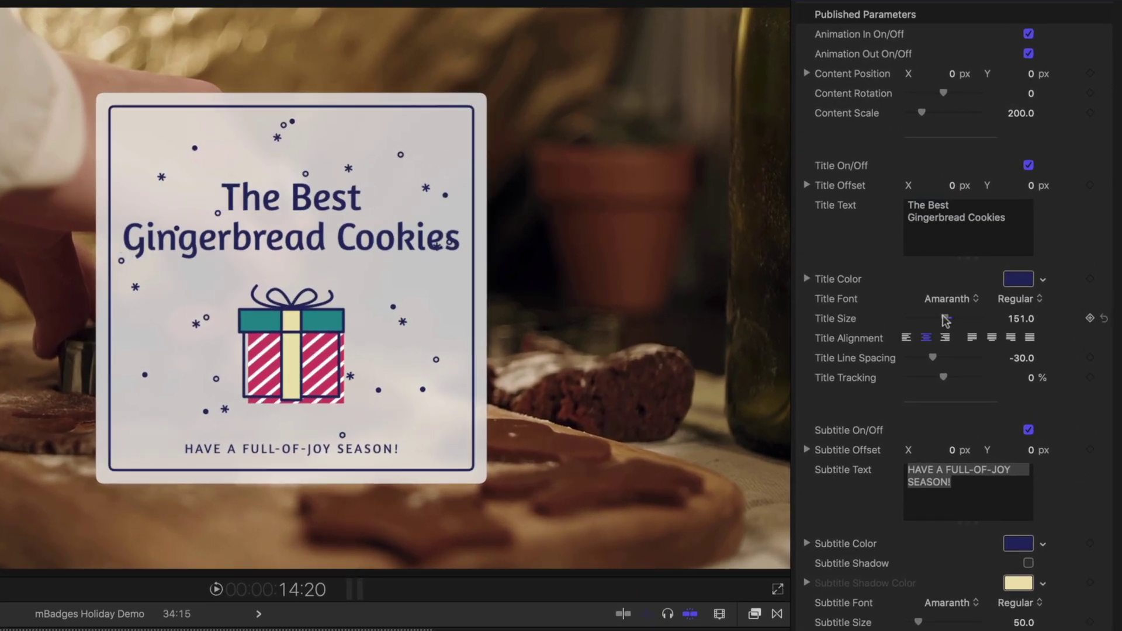
left_click_drag(1028, 186, 1029, 186)
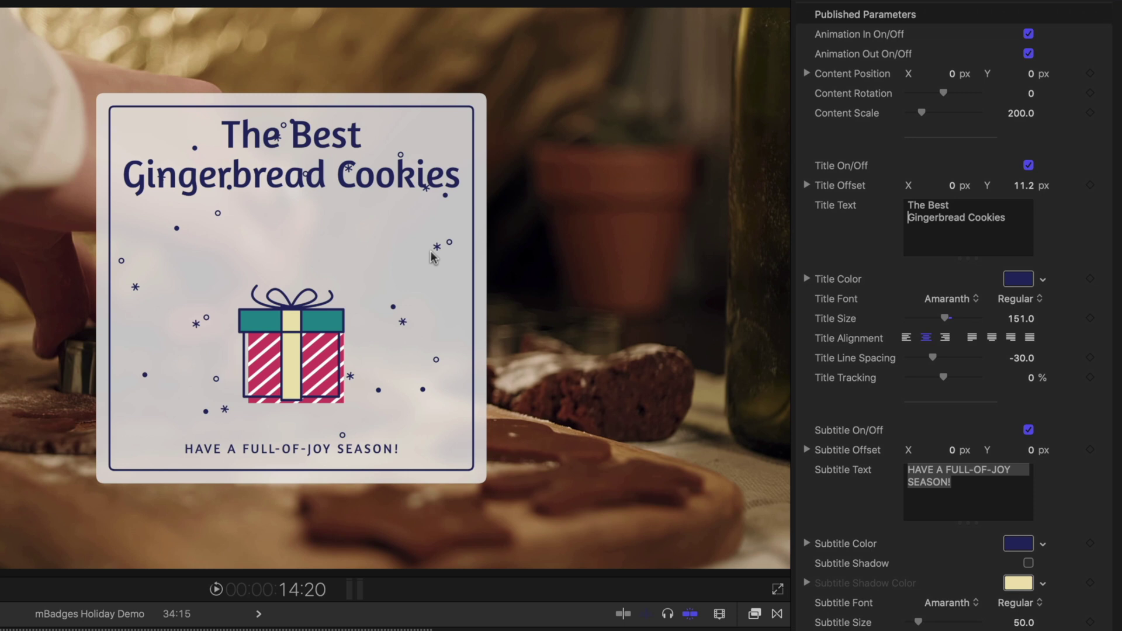
Turn off the card's particles and shrink the gift to 16%.
scroll(959, 316, "down", 10)
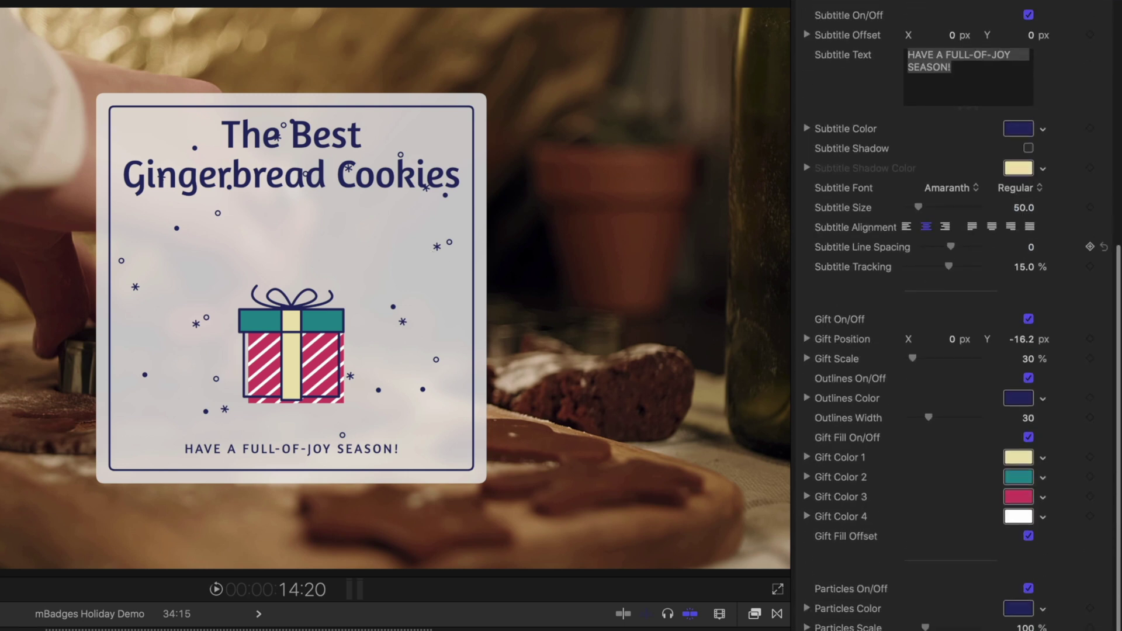
left_click(1029, 589)
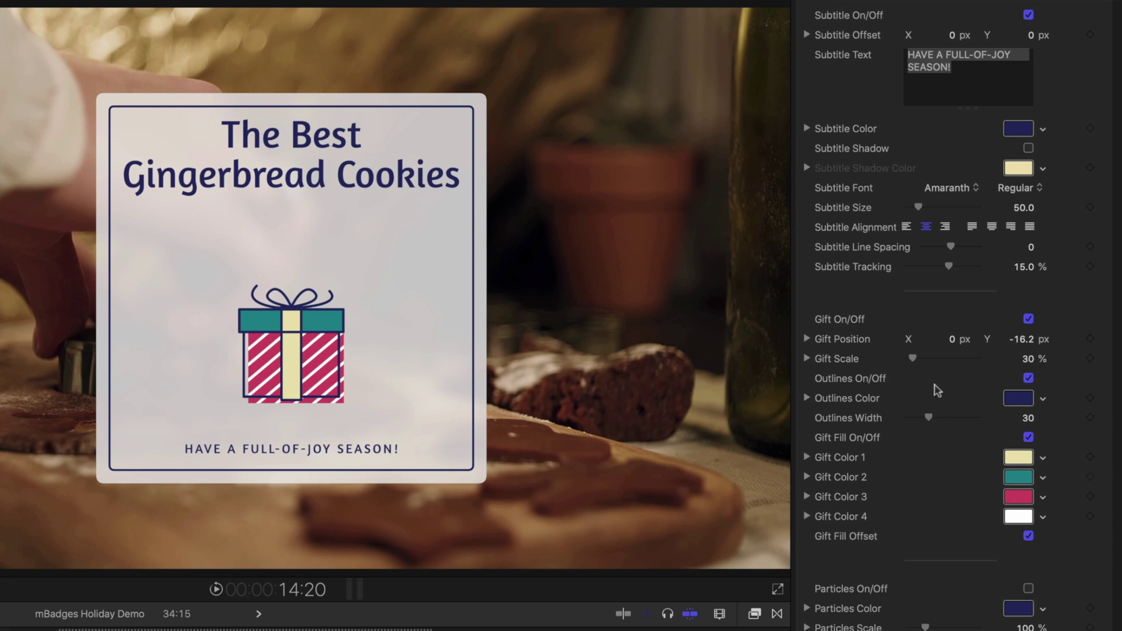
left_click_drag(911, 359, 1021, 339)
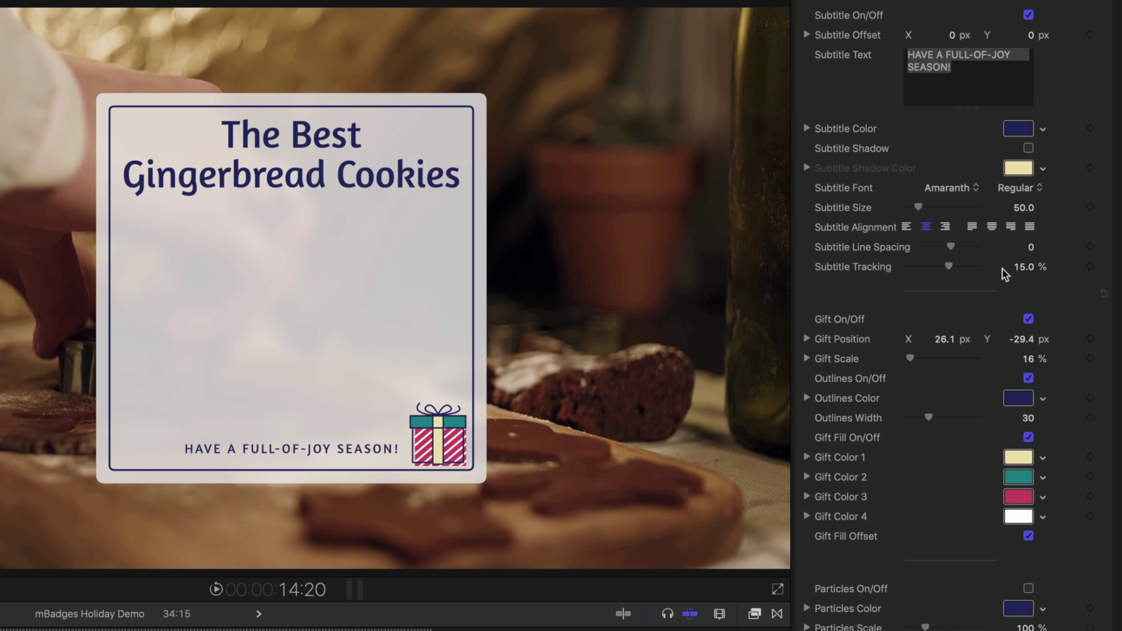
Paste the ingredient list as the subtitle, left-aligned and shifted up and left into the card.
left_click(970, 88)
left_click_drag(970, 88, 897, 41)
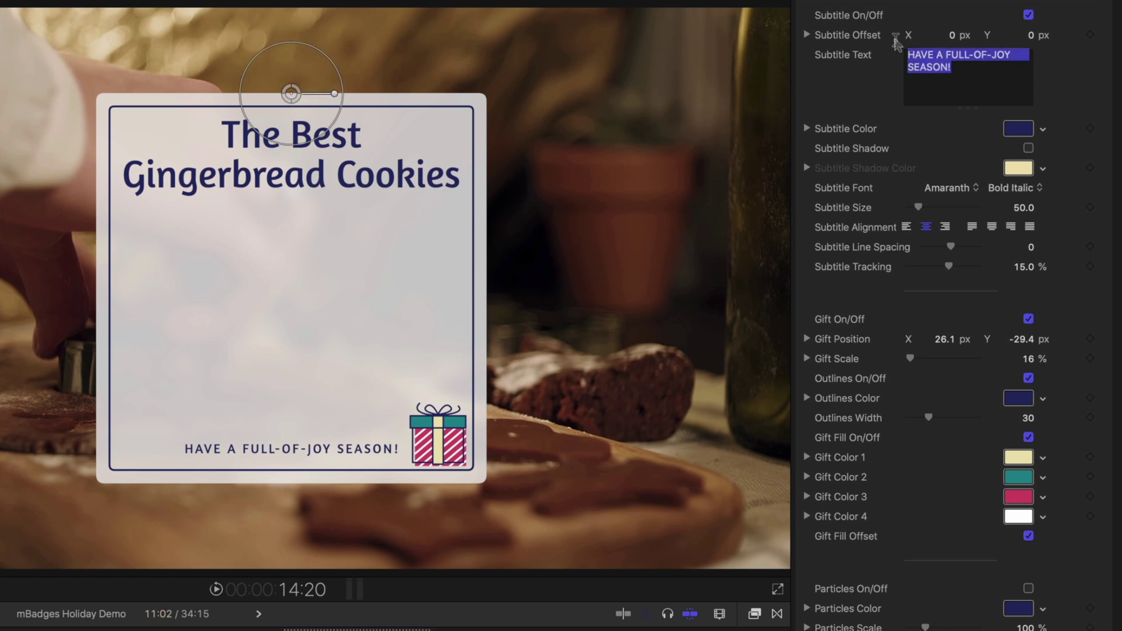
type("3/4 c. (1 1/2 sticks) butter, softened 3/4 c. packed brown sugar 2/3 c. molasses 1 large egg 1 tsp. pure vanilla extract 3 1/4 c. all-purpose flour 1 tbsp. ground ginger 1 tsp. baking soda 1 tsp. ground cinnamon 1/2 tsp. ground cloves 1/2 tsp. kosher salt 1/4 tsp. ground nutmeg")
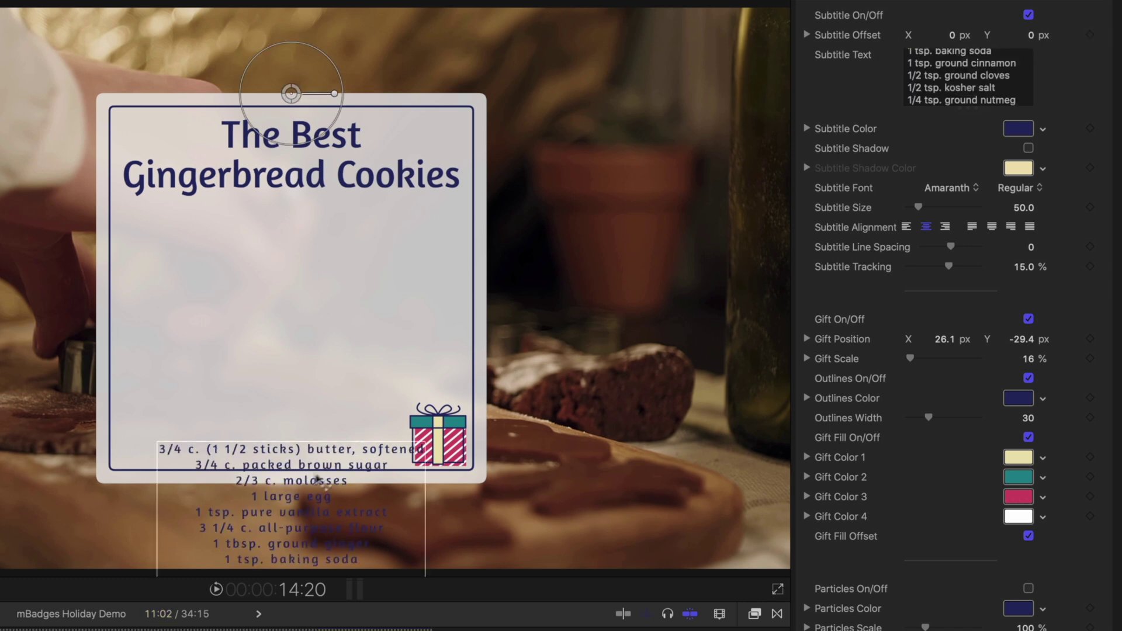
scroll(874, 153, "up", 5)
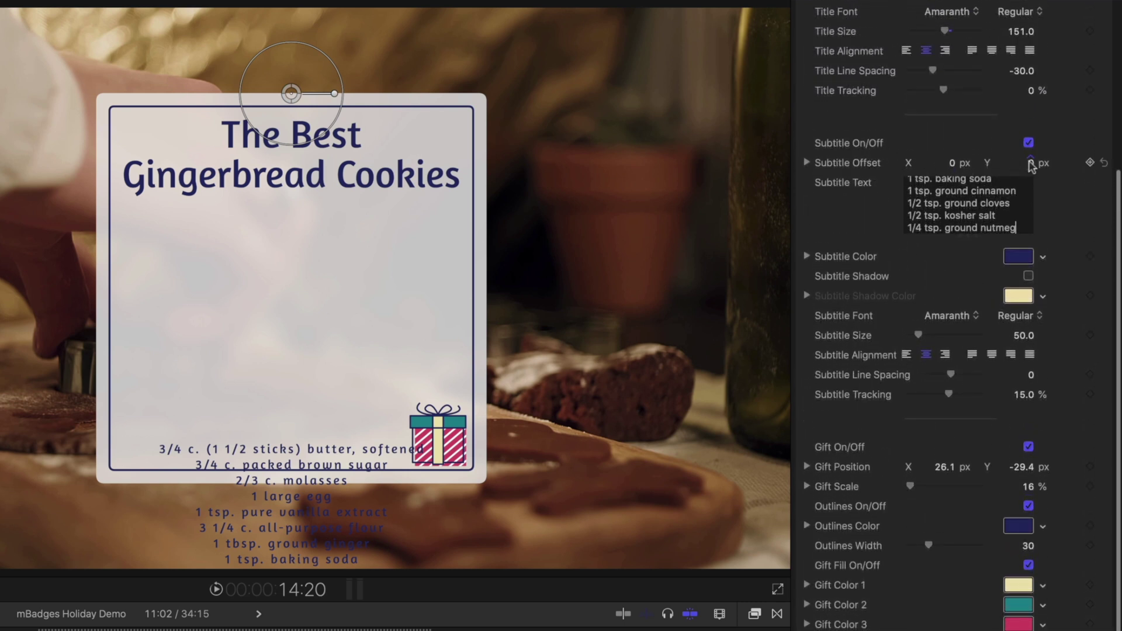
left_click_drag(1032, 165, 1029, 164)
left_click(907, 355)
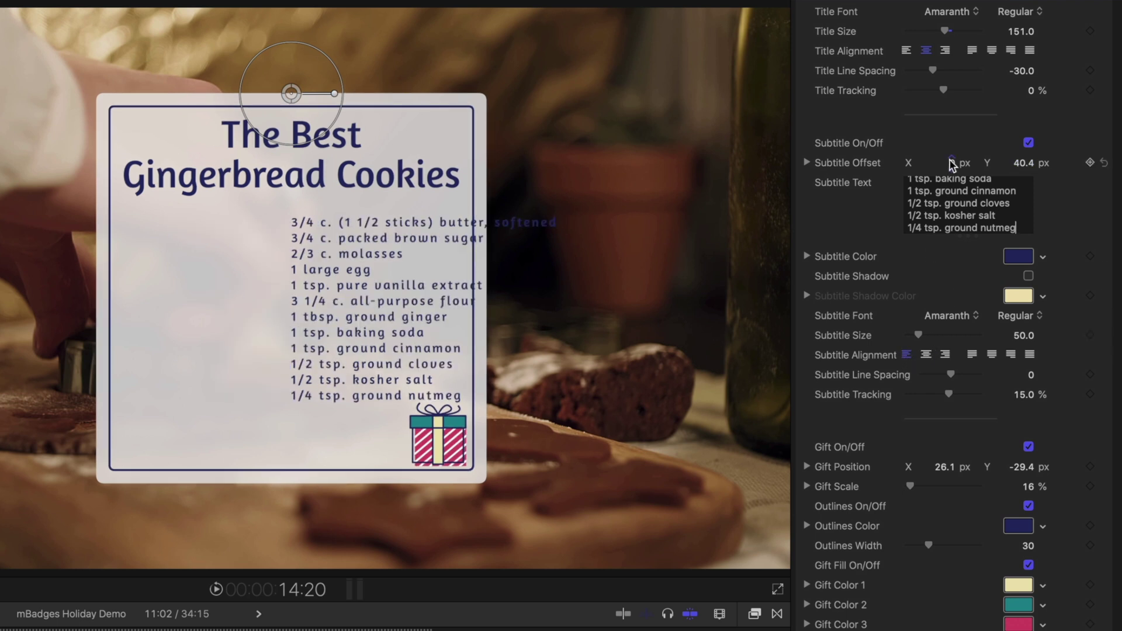
left_click_drag(952, 165, 936, 164)
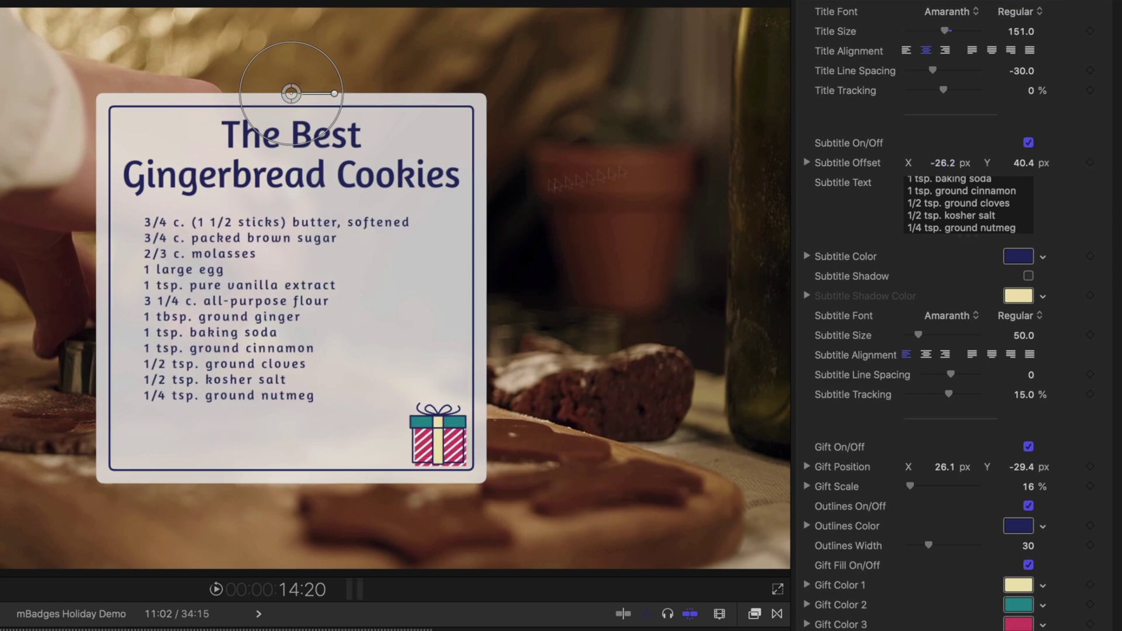
Add an 'And Love.' line after the ingredients, then add another mBadges Holiday 24 title.
double_click(315, 397)
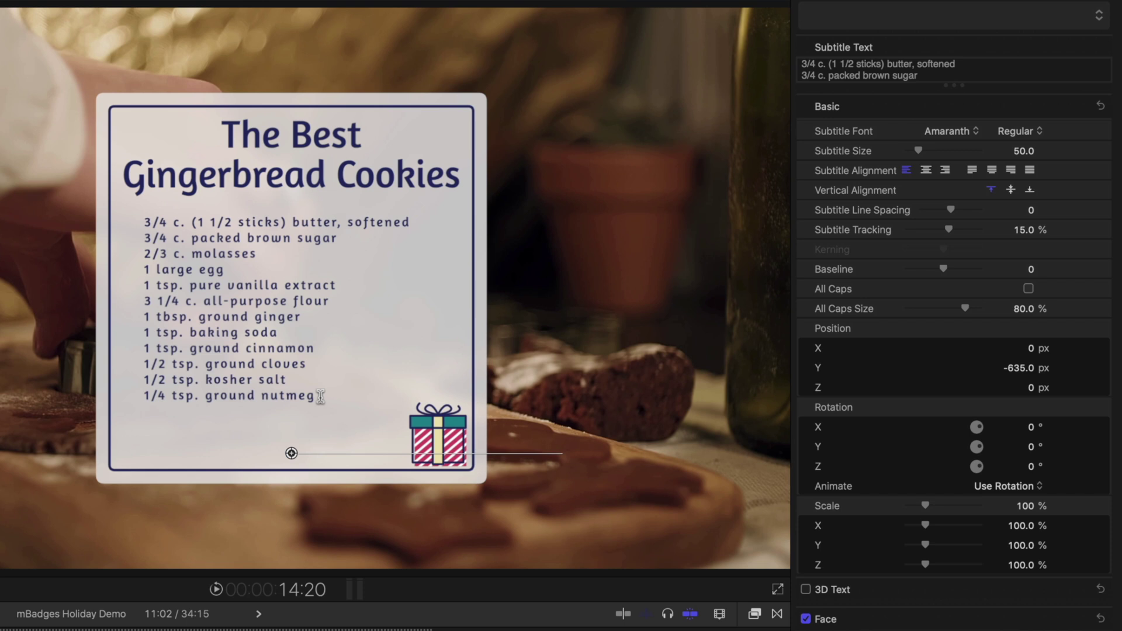
key("Return")
type("And Love.")
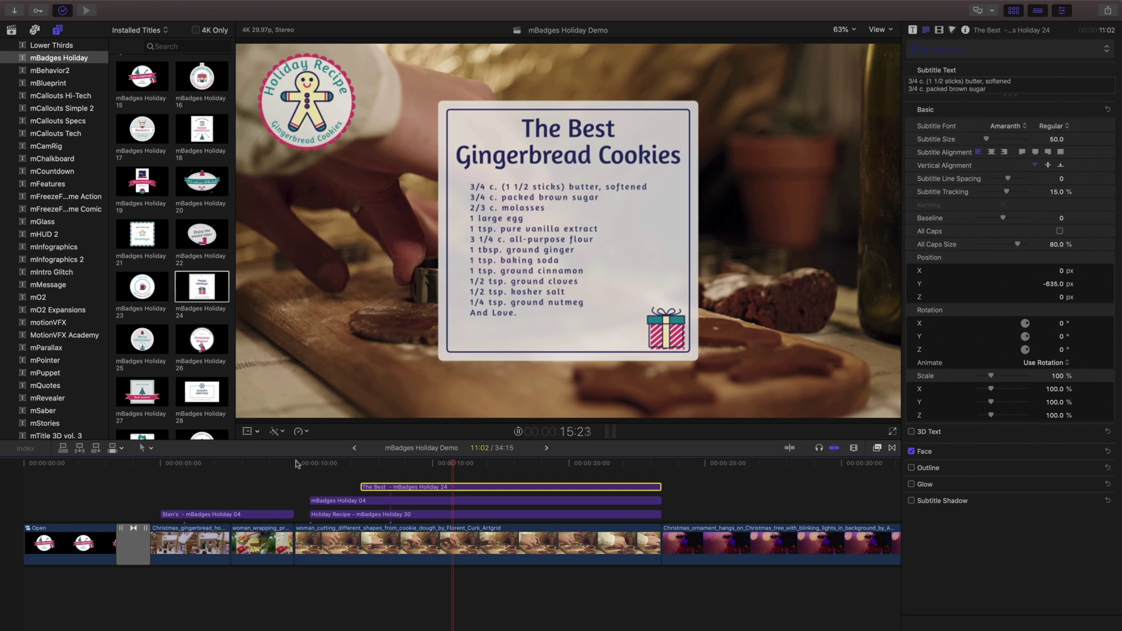
left_click(563, 489)
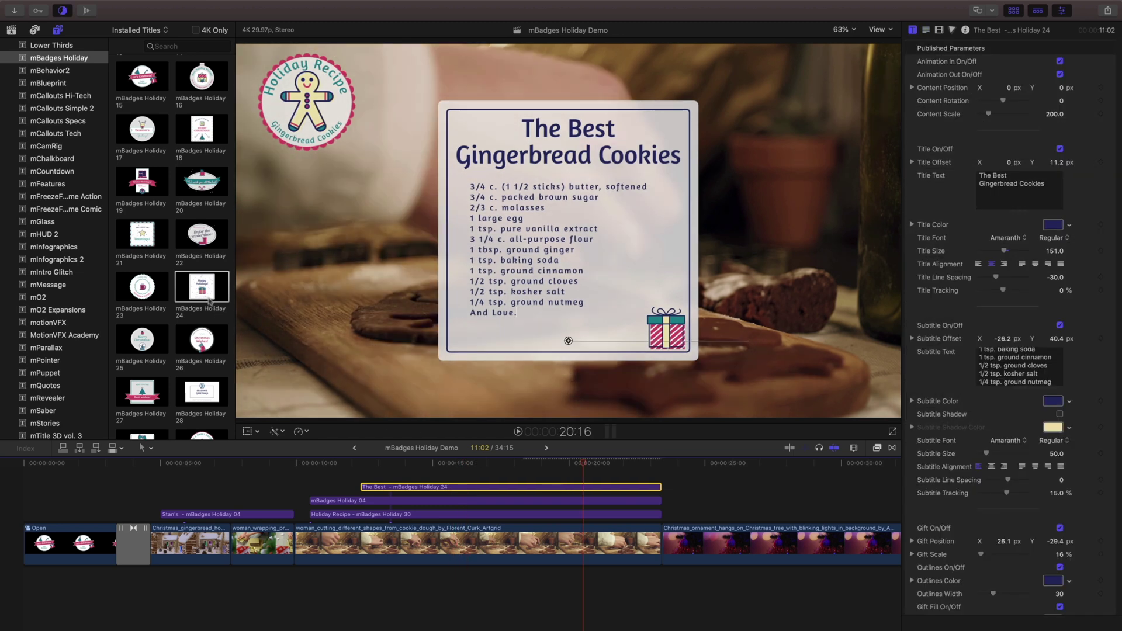
left_click_drag(209, 301, 296, 474)
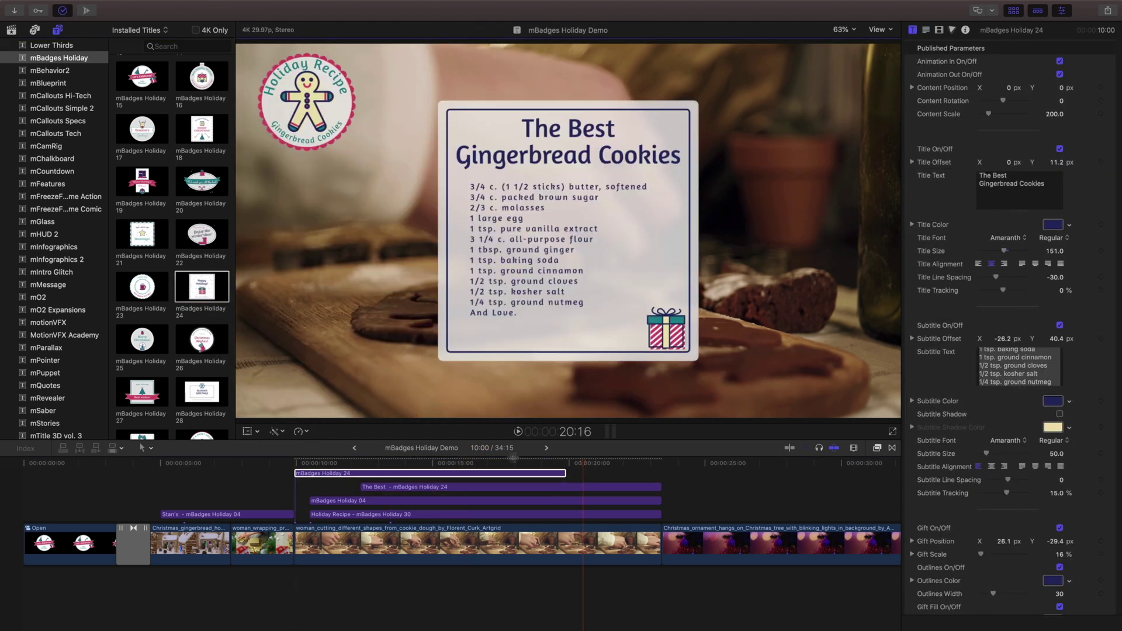
Extend the new title to match the others and disable the three upper title clips.
left_click_drag(564, 475, 628, 474)
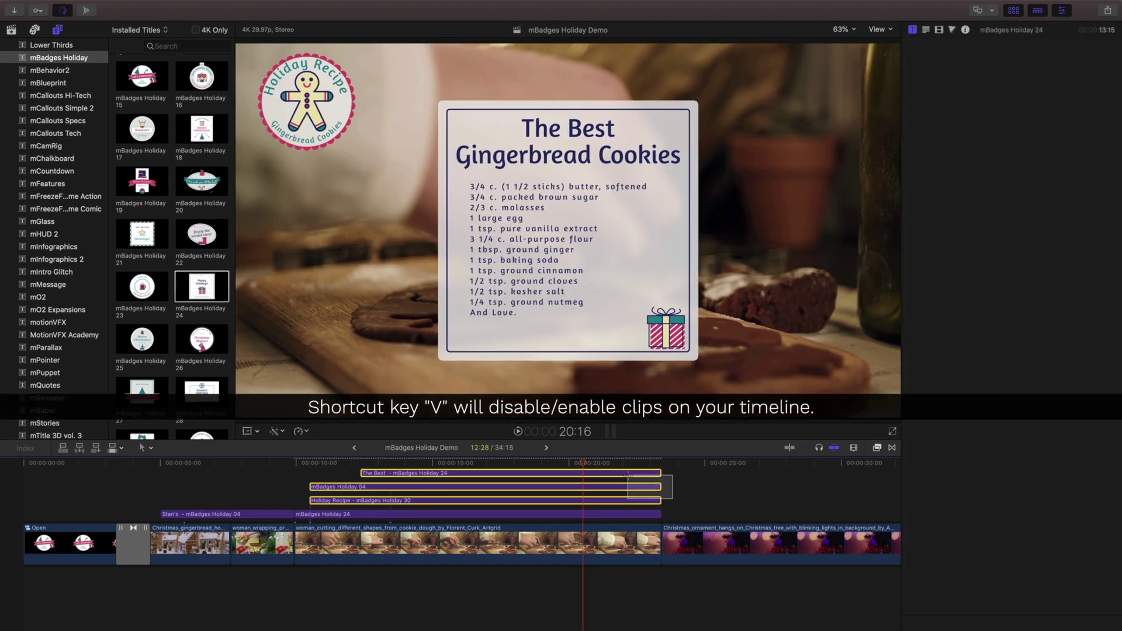
key("v")
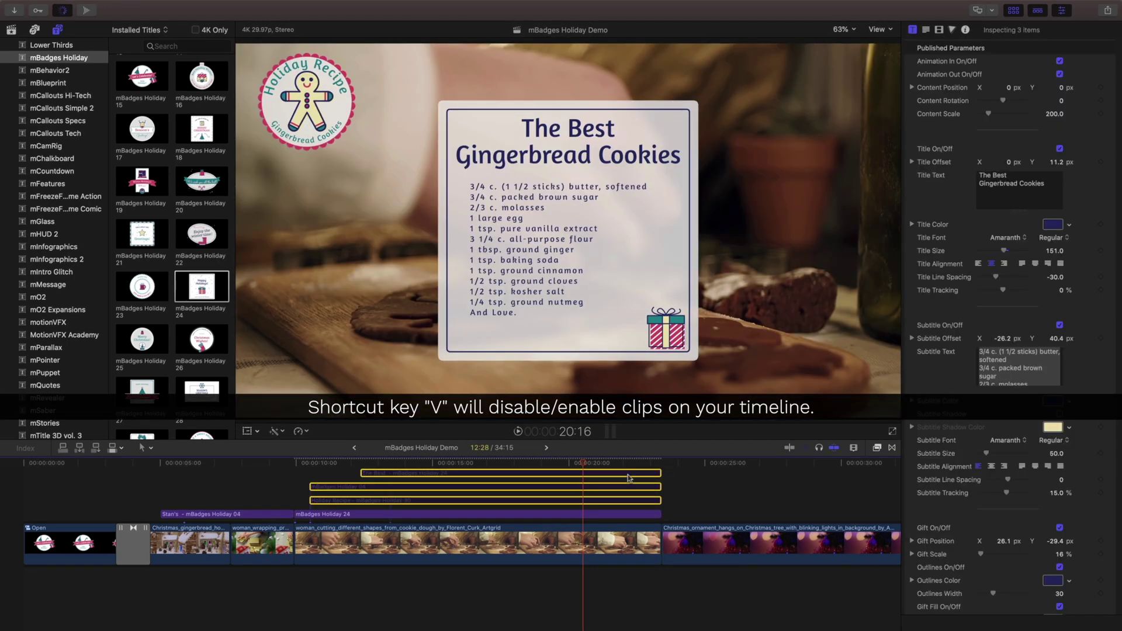
left_click(521, 515)
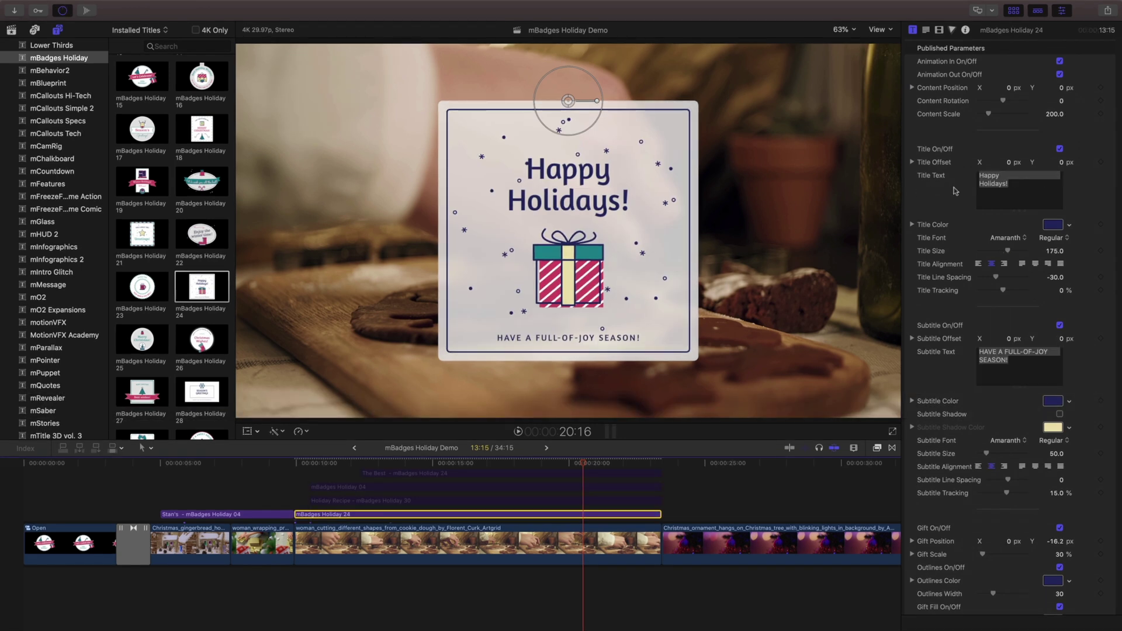
Hide the badge's title, subtitle, gift, particles and frame; widen the background to 6722 × 3472 at 0% opacity.
left_click(1060, 148)
left_click(1060, 325)
scroll(1061, 415, "down", 5)
left_click(1060, 351)
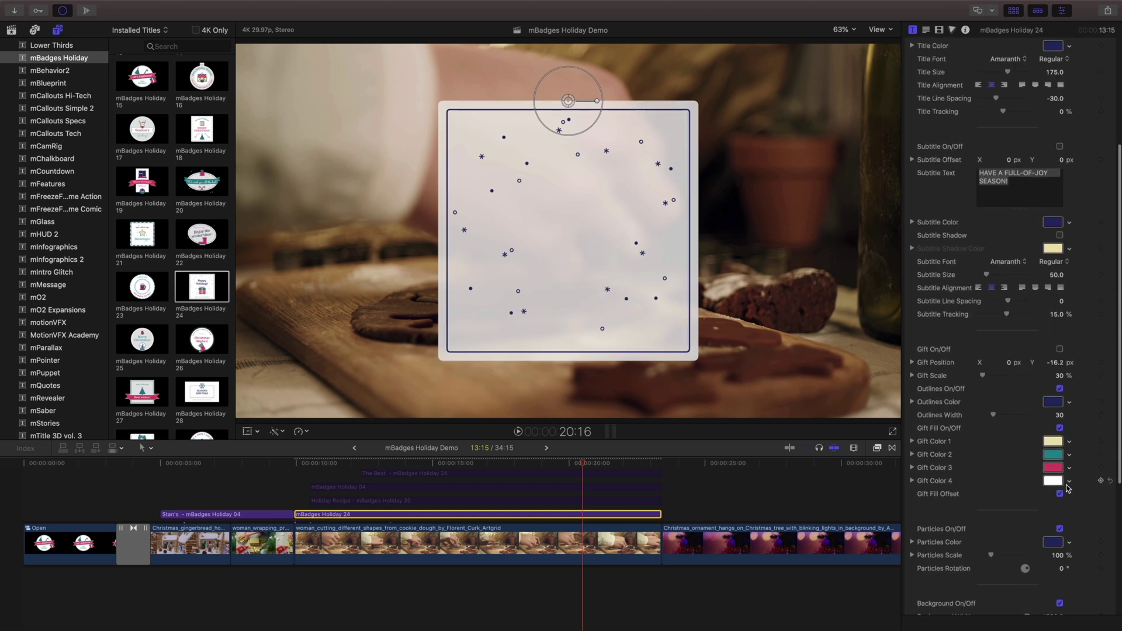
scroll(1060, 351, "down", 3)
left_click(1060, 493)
left_click(1059, 418)
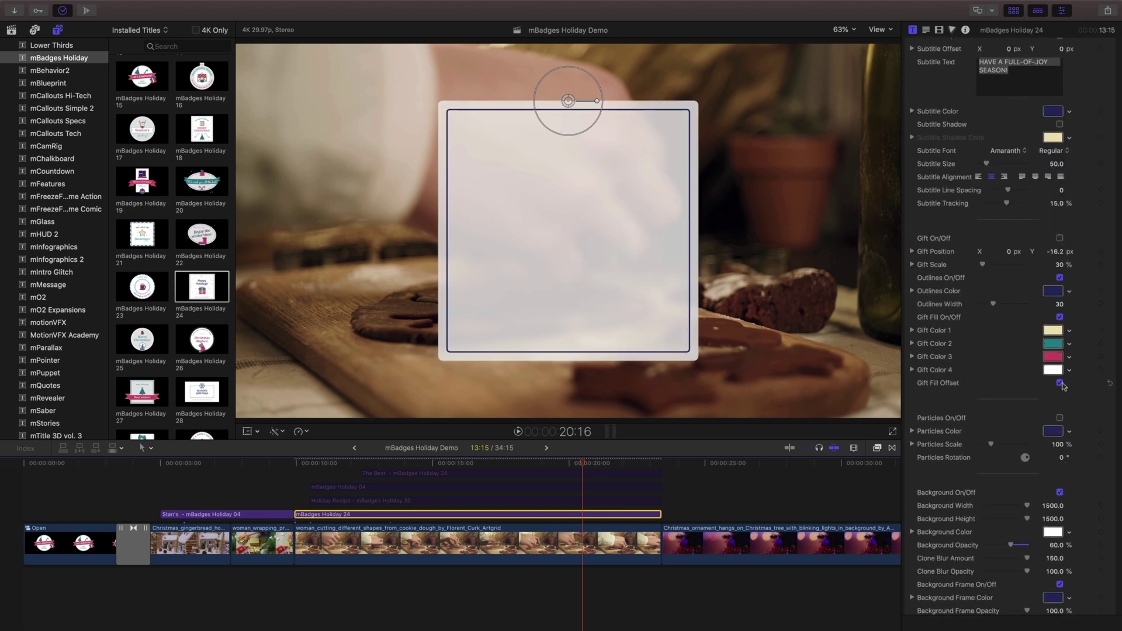
left_click(1060, 585)
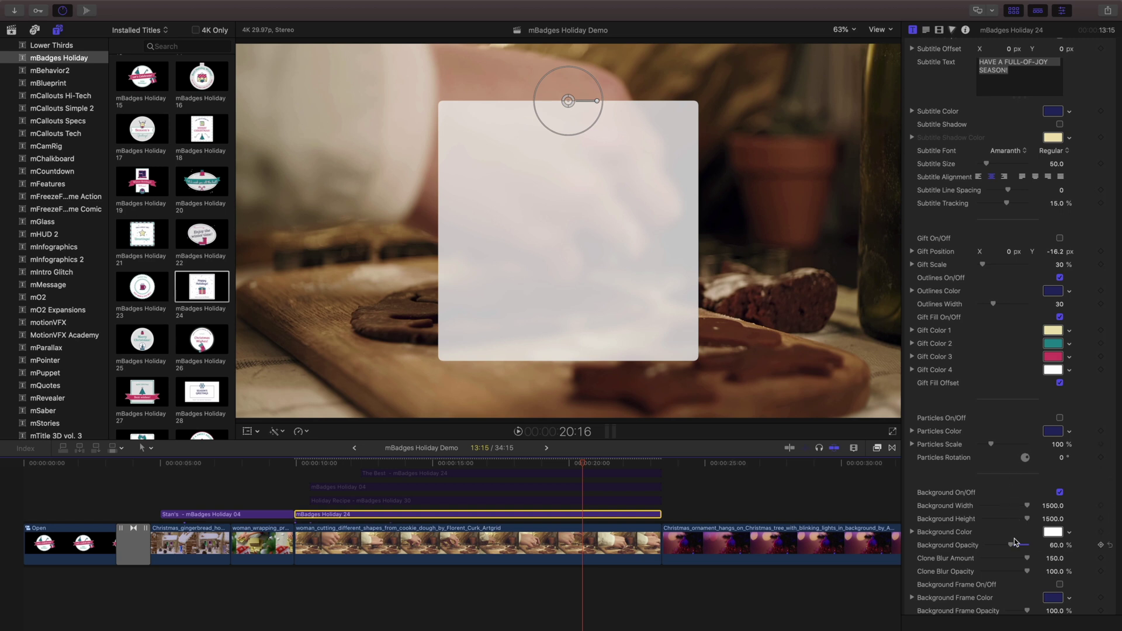
left_click_drag(1051, 506, 1076, 521)
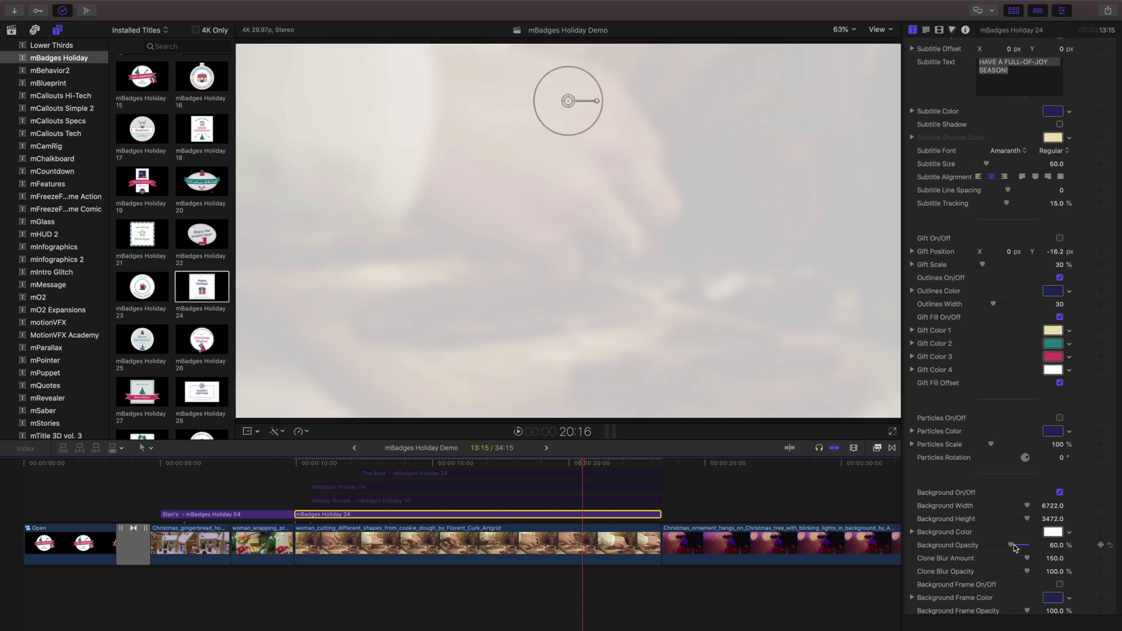
left_click_drag(1015, 548, 981, 554)
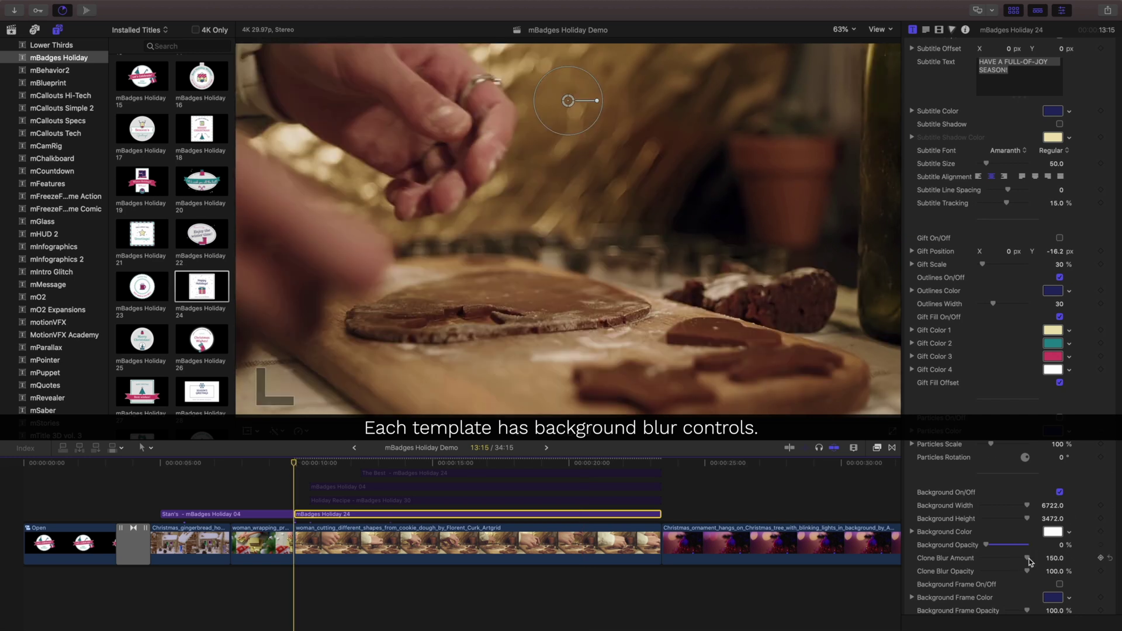
Trim the lower mBadges Holiday 24 clip's start, select the three title clips, and preview.
key("space")
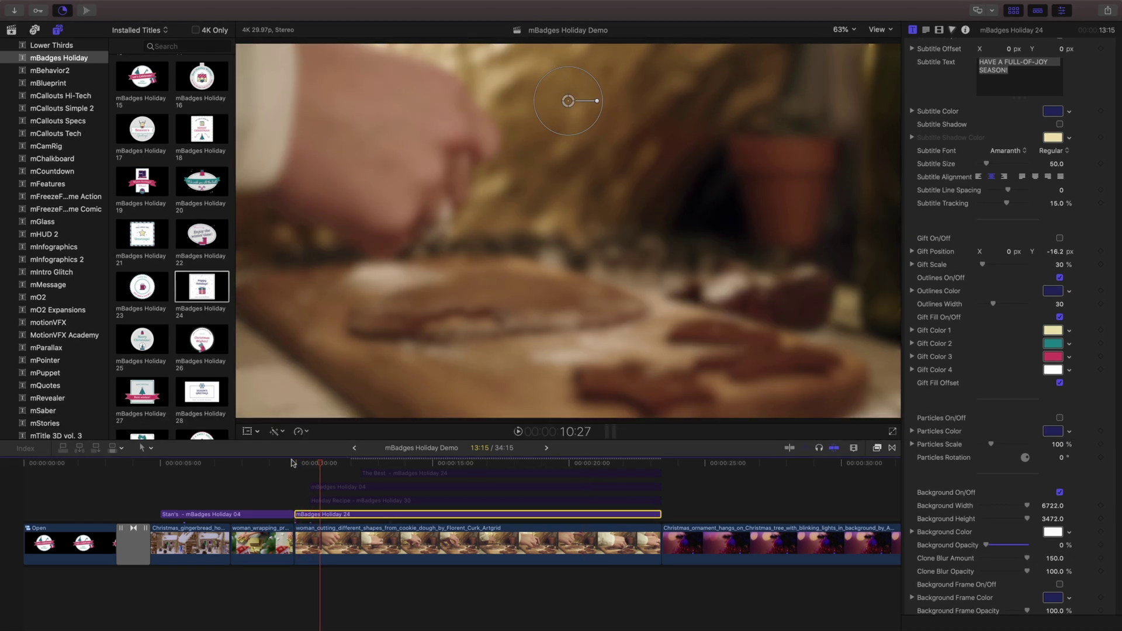
left_click(293, 463)
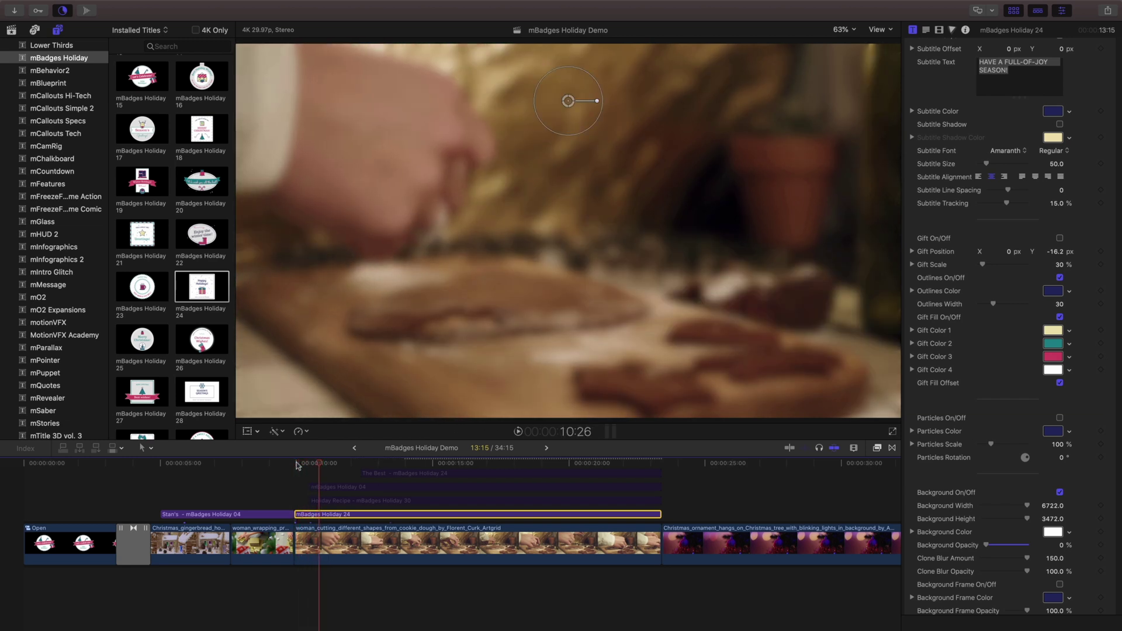
left_click_drag(295, 517, 361, 516)
left_click(369, 473)
left_click_drag(337, 474, 369, 501)
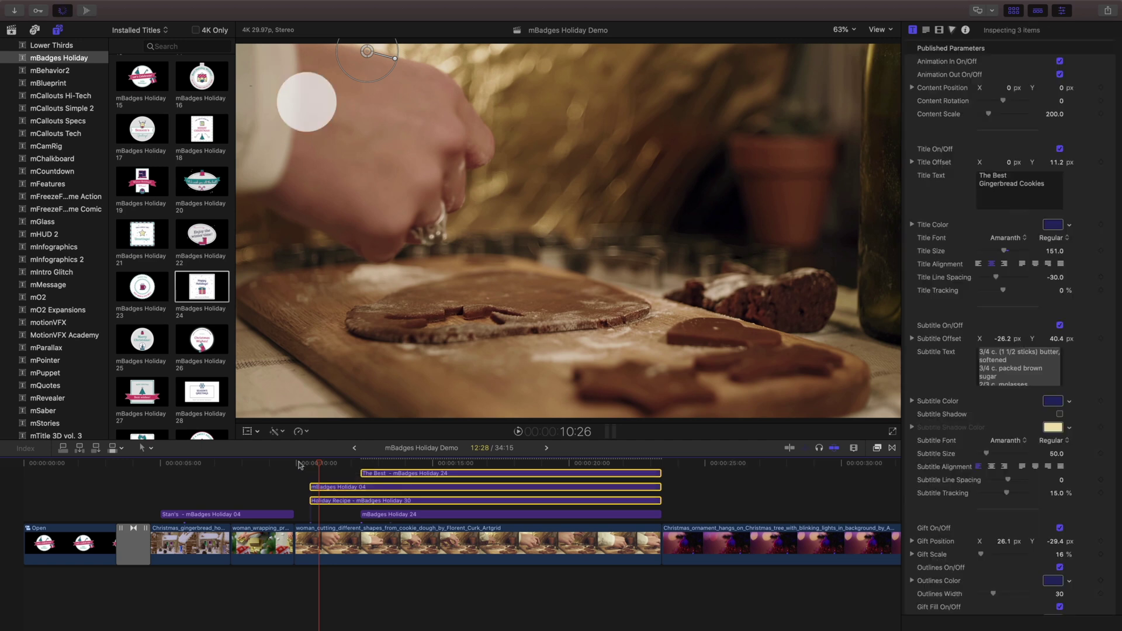
left_click(298, 463)
key("space")
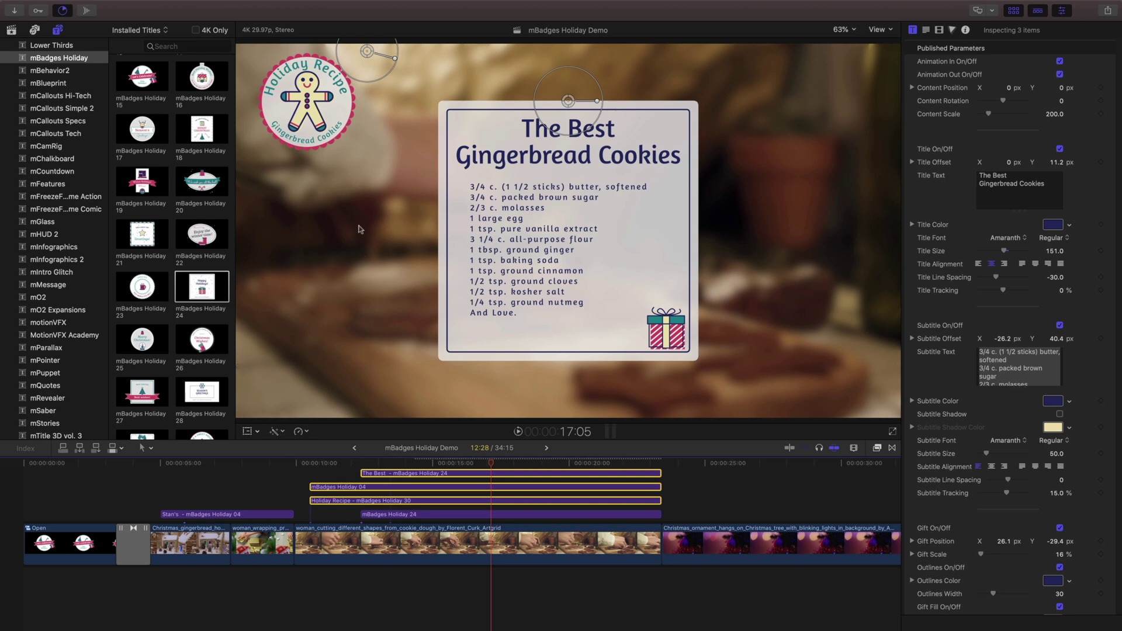
Raise the background clip's Clone Blur Amount to 252.
left_click(544, 515)
scroll(1021, 452, "down", 10)
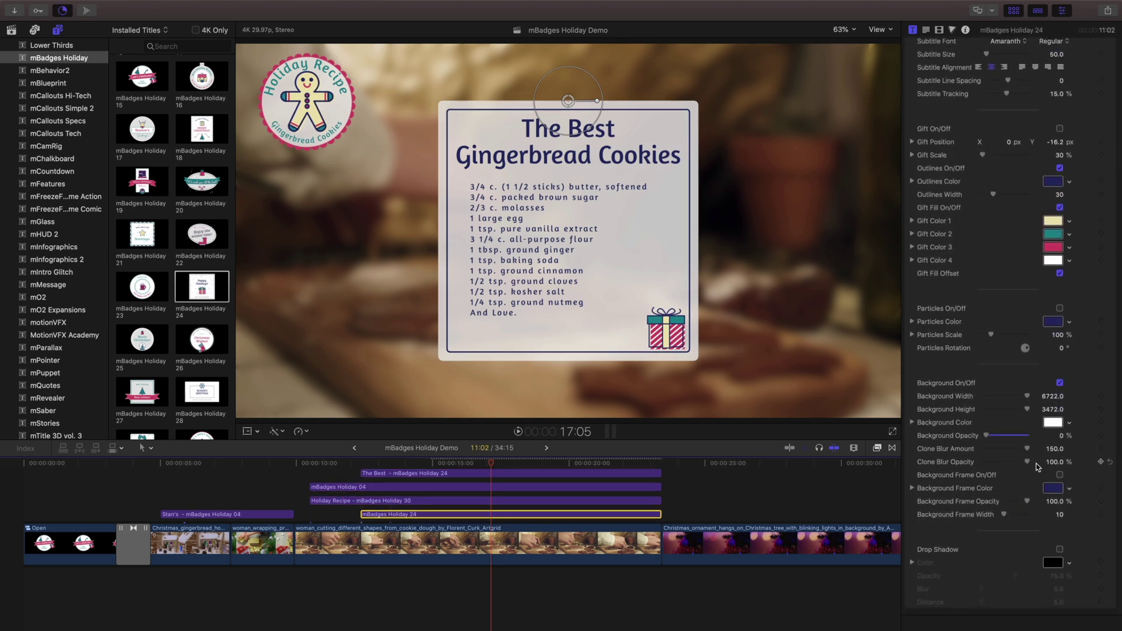
left_click_drag(1047, 454, 1054, 449)
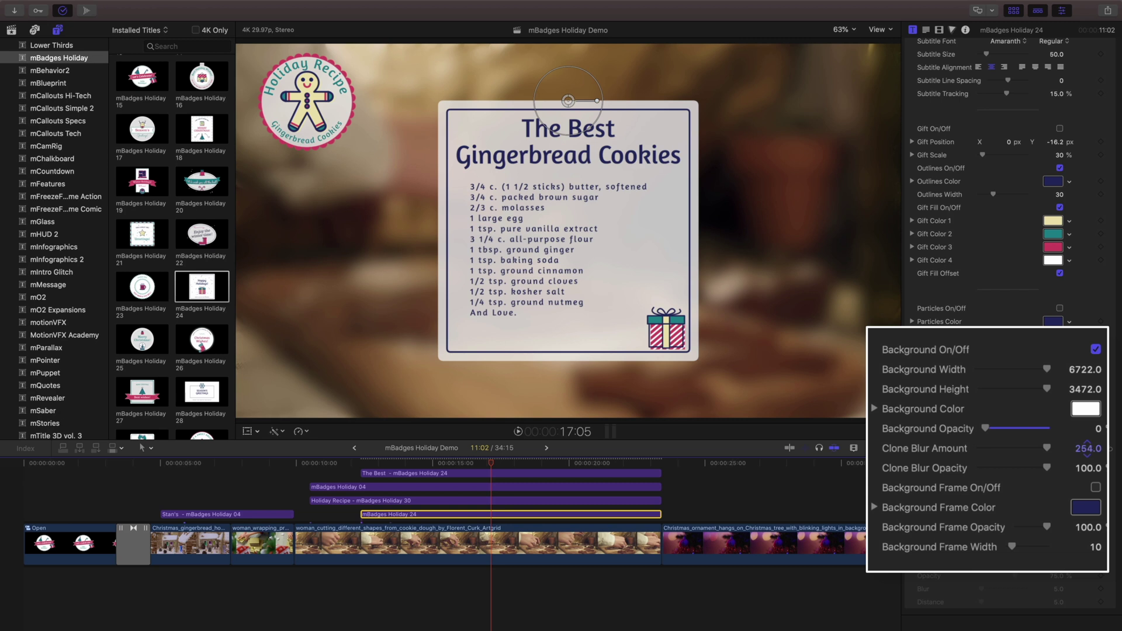
left_click_drag(1089, 453, 1089, 452)
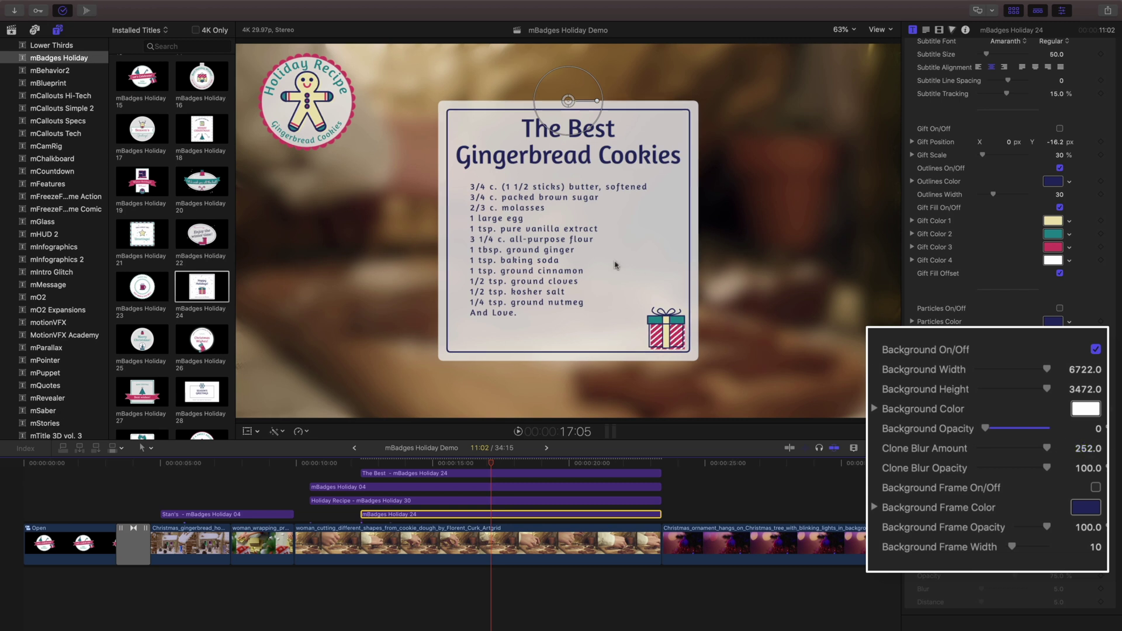
Extend The Best title and lower Holiday 24 clips to start earlier, then check timing.
left_click(302, 463)
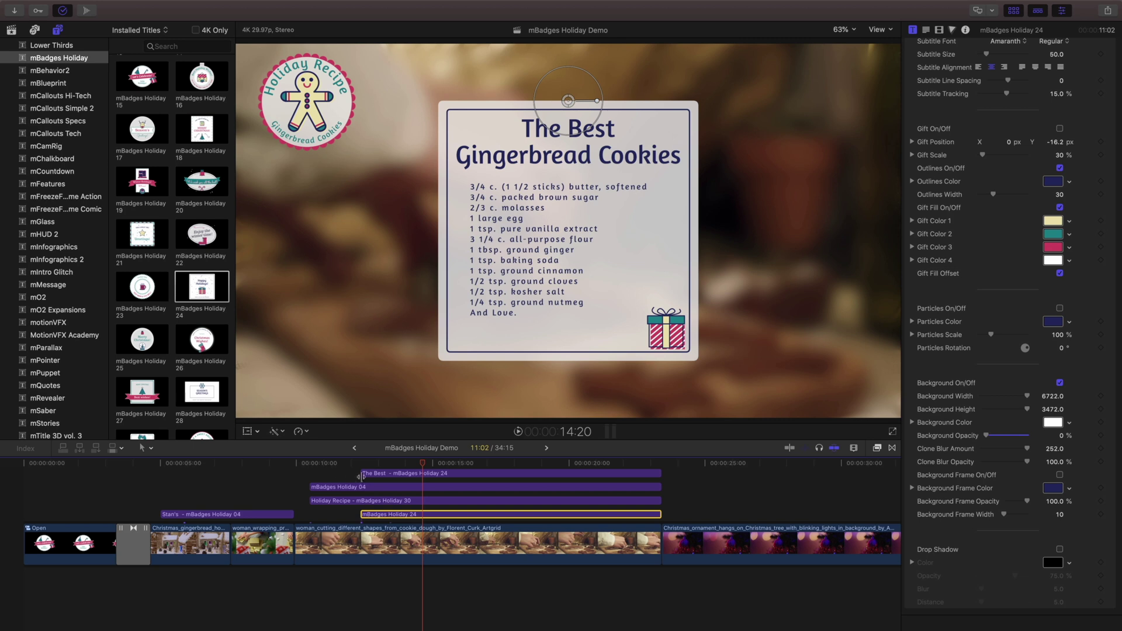
left_click_drag(361, 475, 333, 474)
left_click_drag(363, 515, 337, 515)
left_click(334, 463)
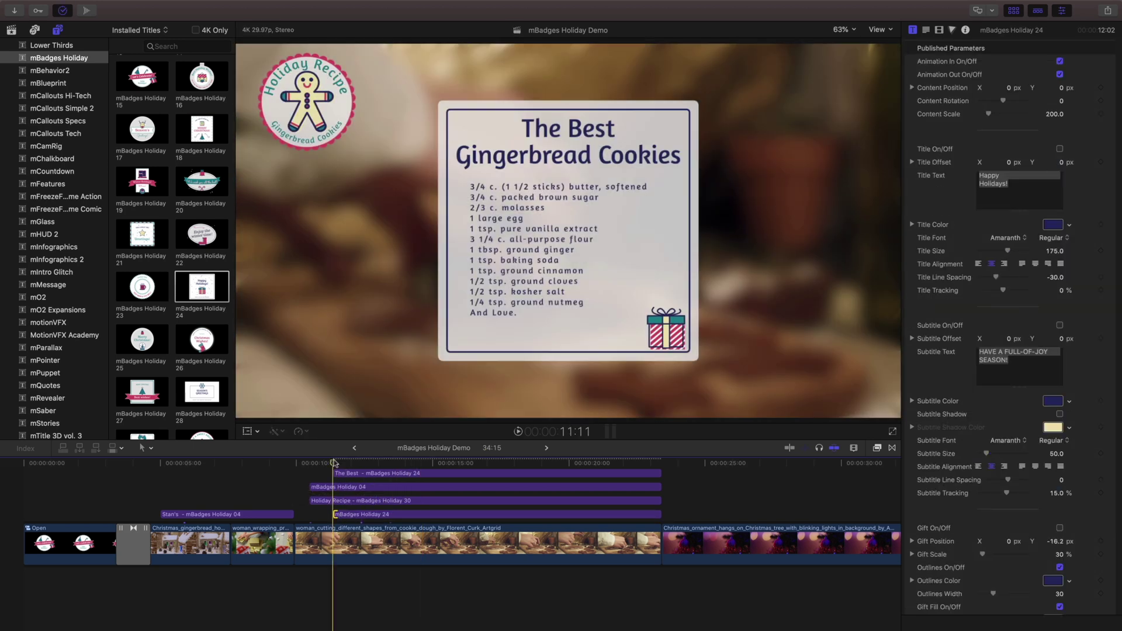
key("space")
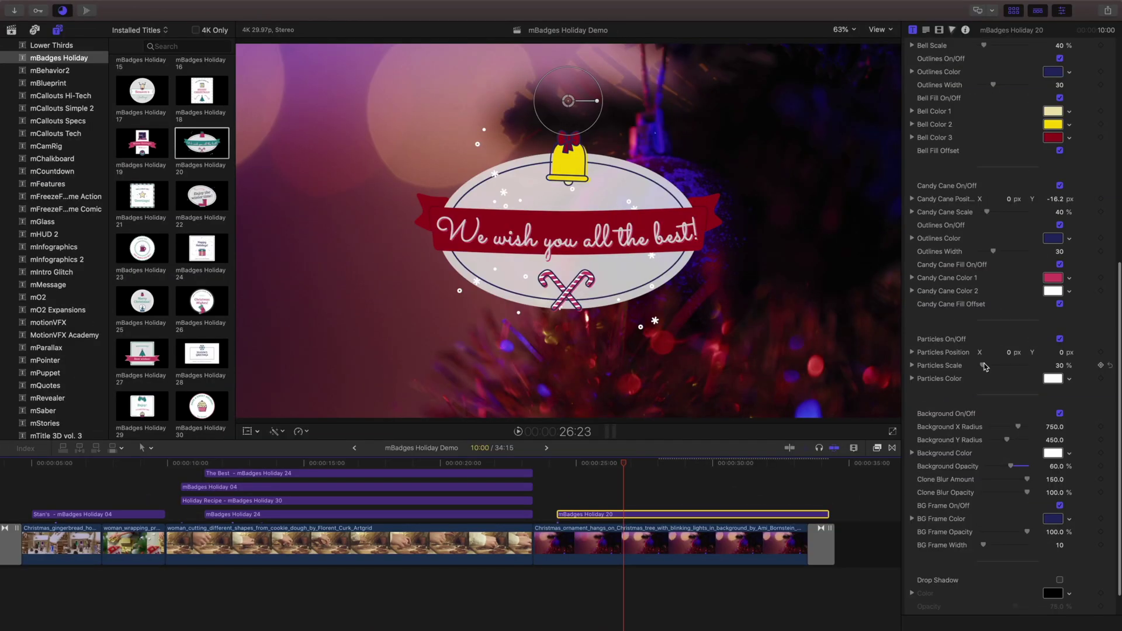
Undo trial particle tweaks and keyframe Particles Position at the closing badge's start.
left_click_drag(984, 366, 984, 366)
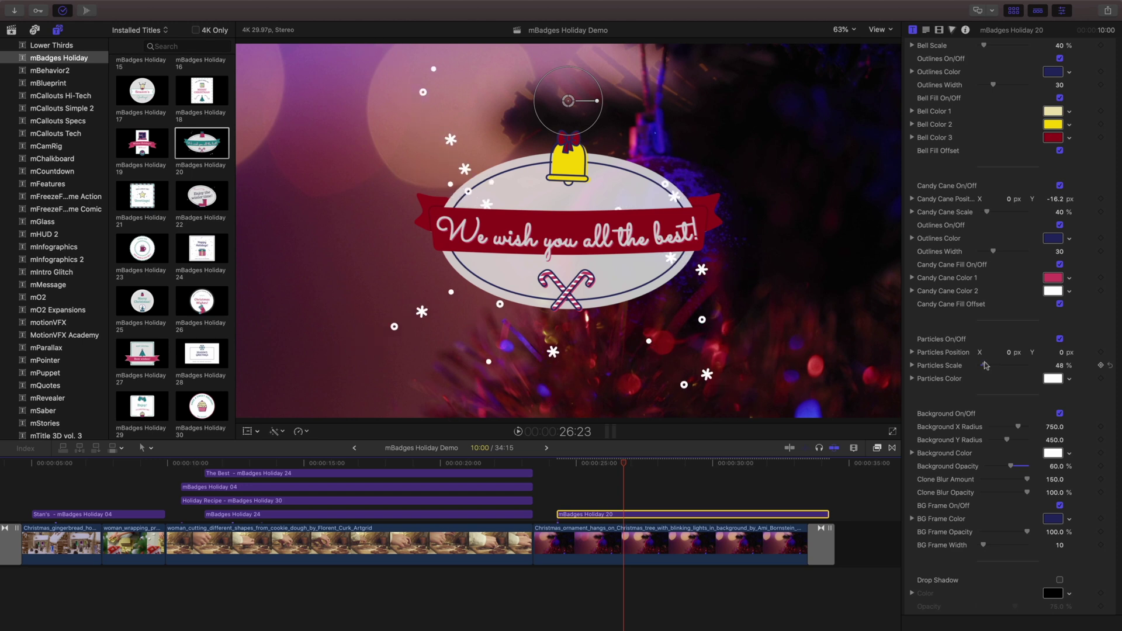
left_click_drag(1059, 352, 1059, 354)
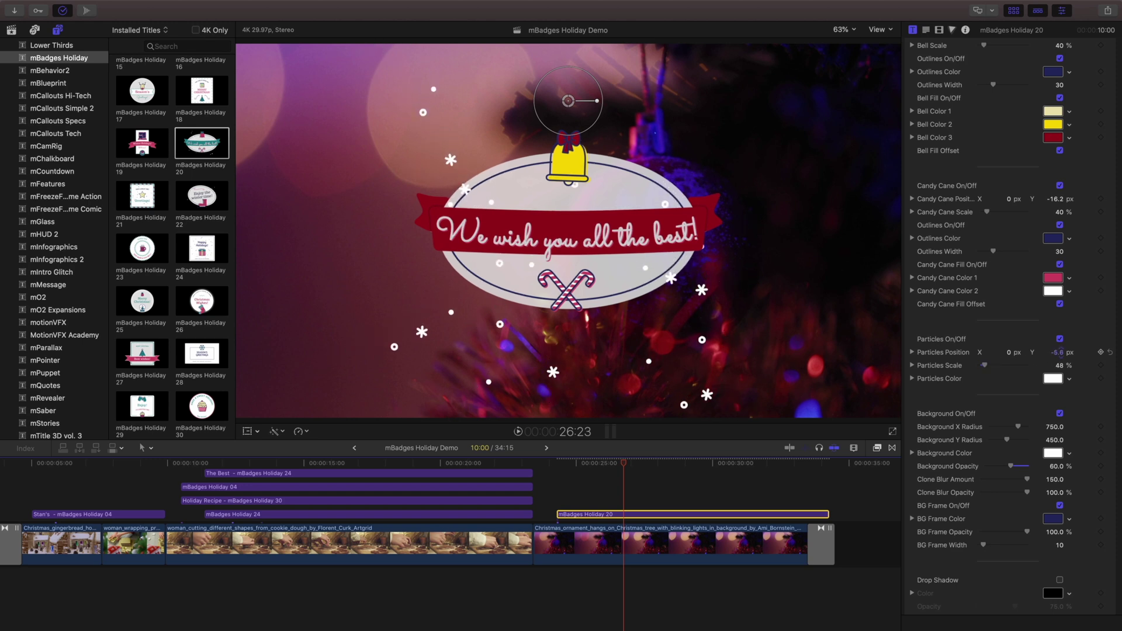
key("super+z")
key("super+z")
key("super+z")
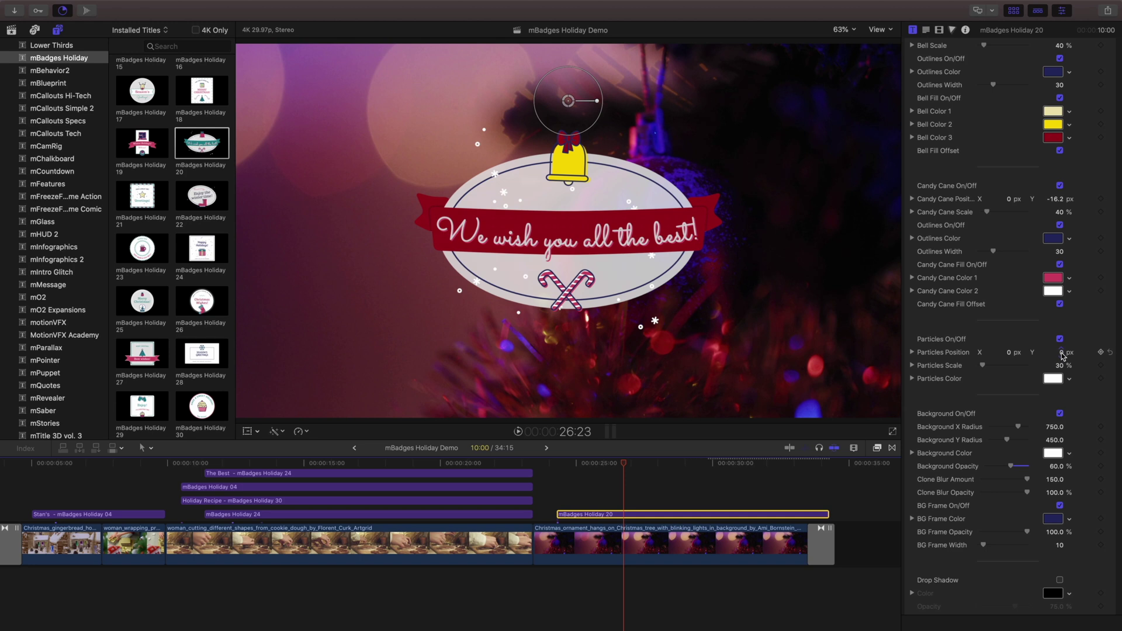
left_click_drag(624, 463, 553, 474)
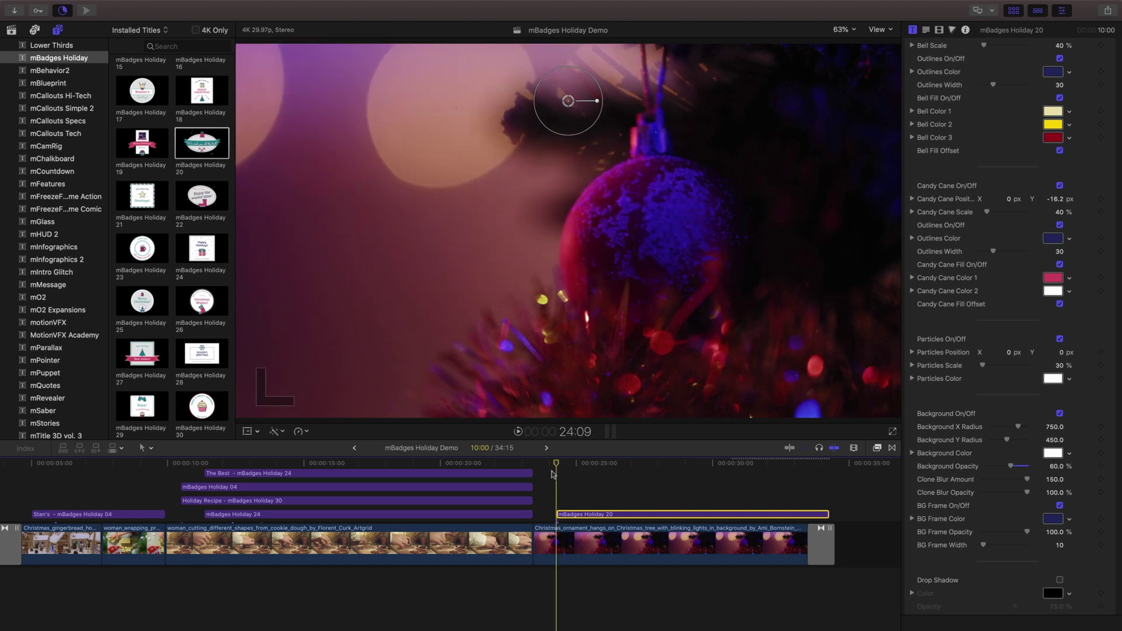
left_click(1101, 352)
Near the clip's end, set Particles Position Y to -6 px and replay the drift.
key("space")
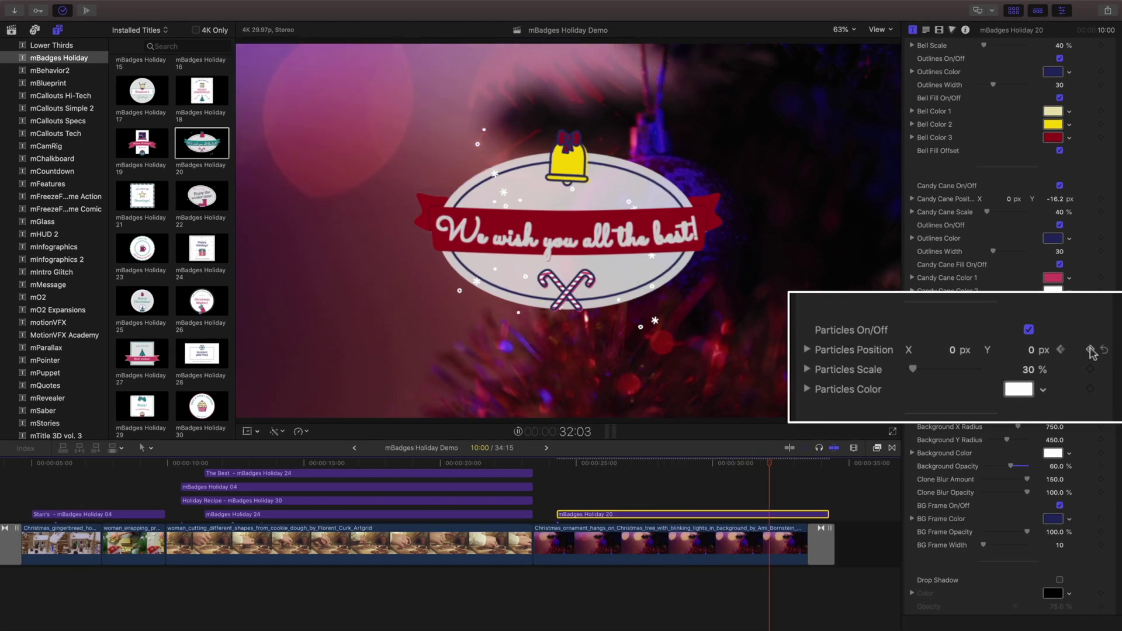
key("space")
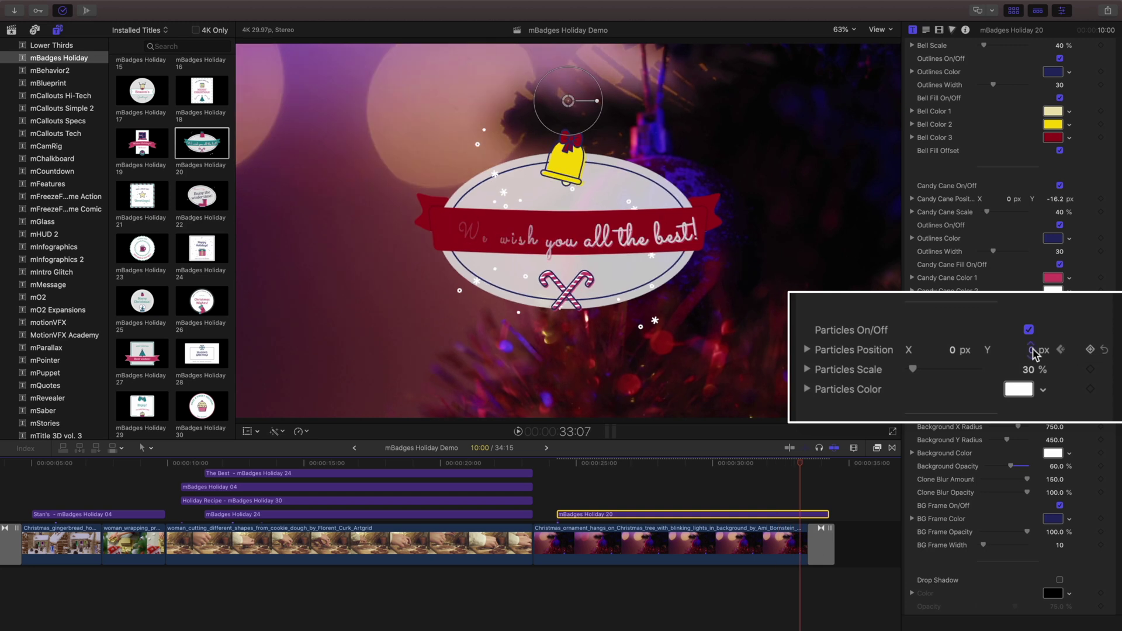
left_click_drag(1033, 351, 1033, 354)
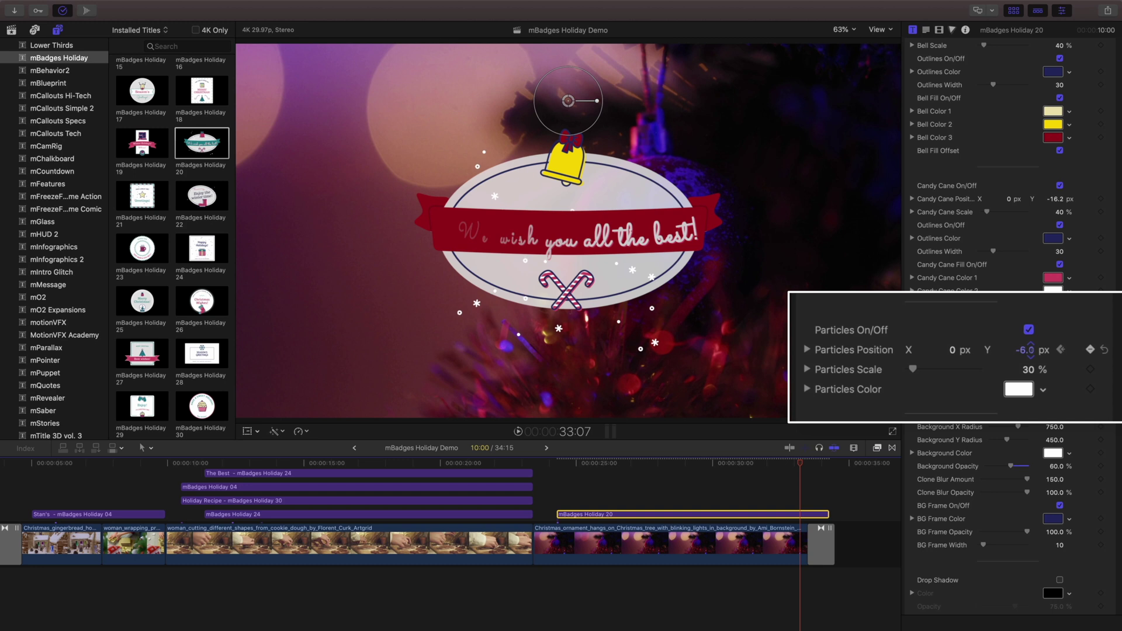
left_click_drag(1027, 350, 1028, 345)
left_click(556, 463)
key("space")
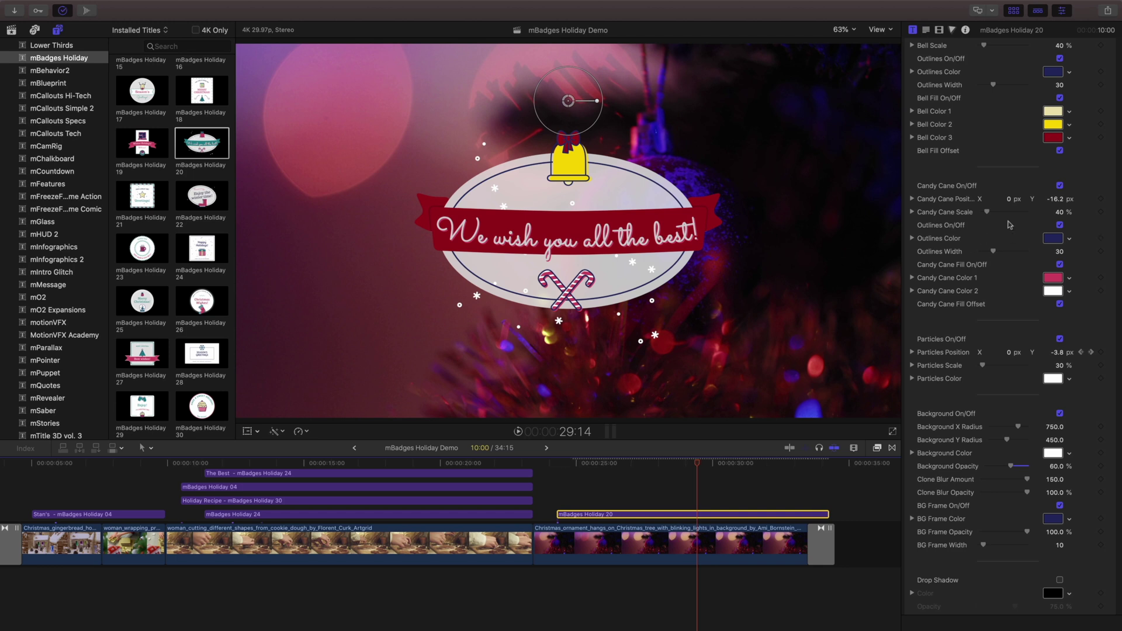
Enlarge the closing badge to about 253.5 with the onscreen handle at the clip start.
scroll(1011, 225, "up", 10)
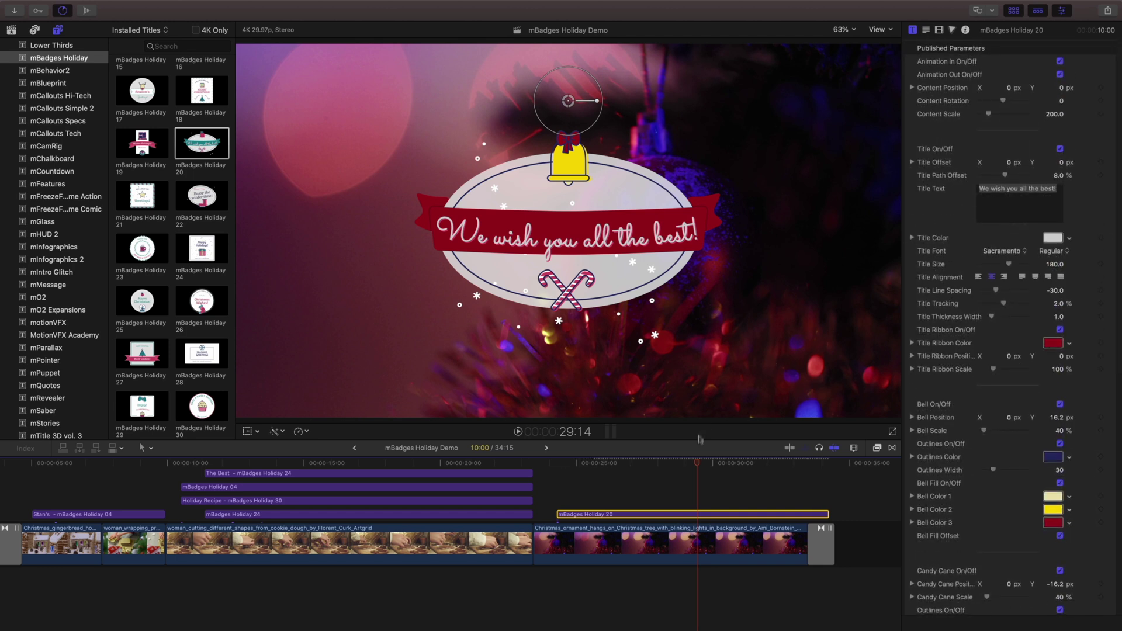
left_click_drag(699, 463, 591, 462)
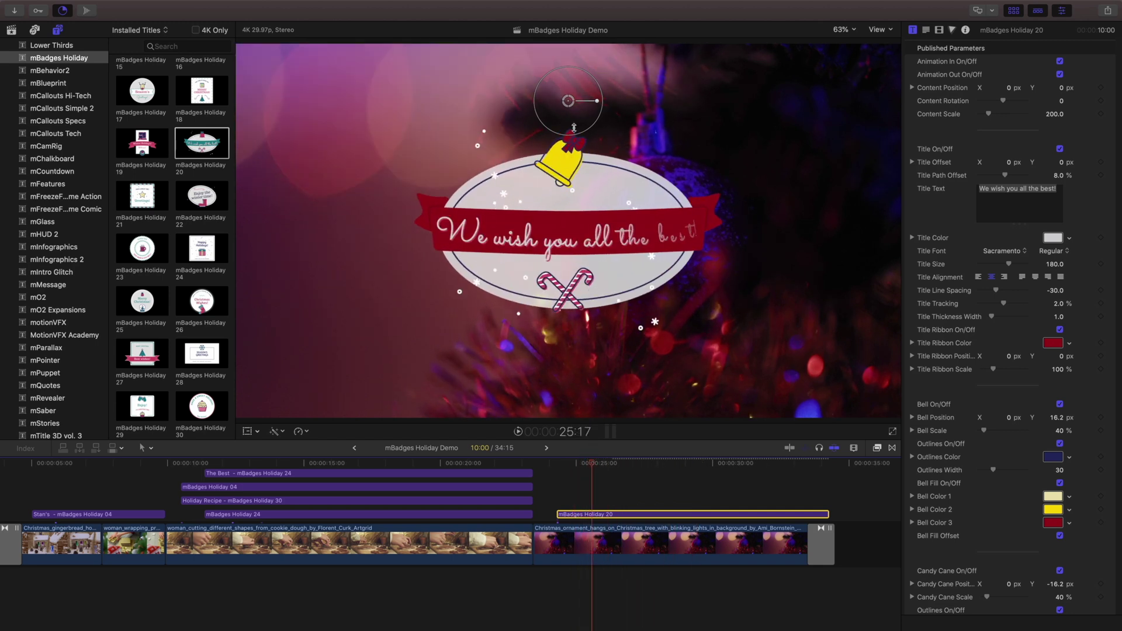
left_click_drag(596, 129, 603, 127)
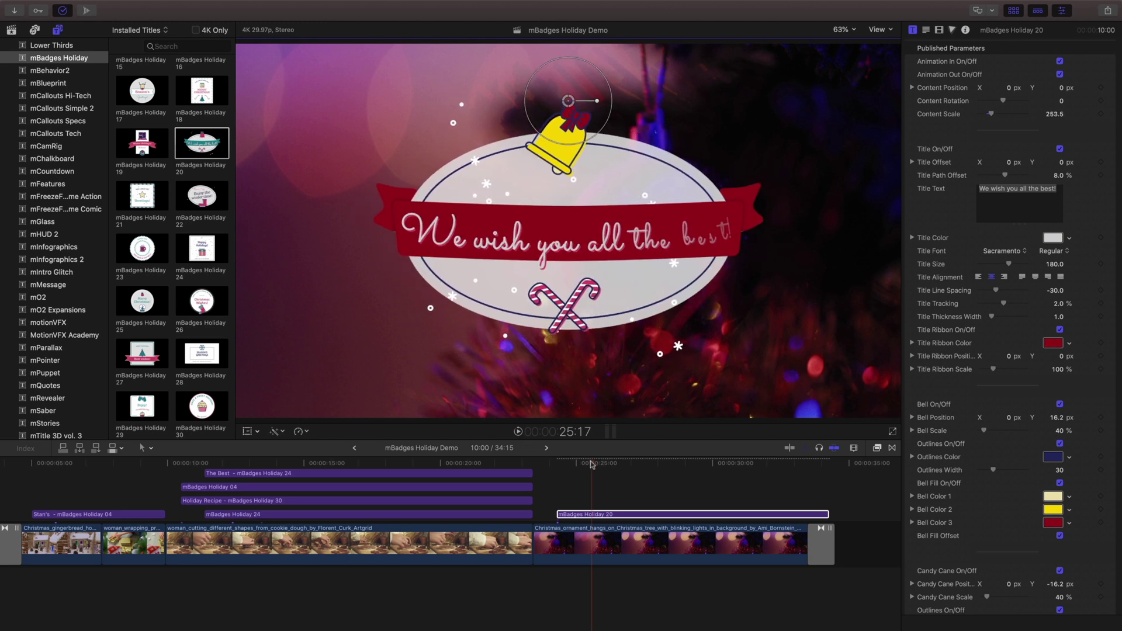
left_click(557, 463)
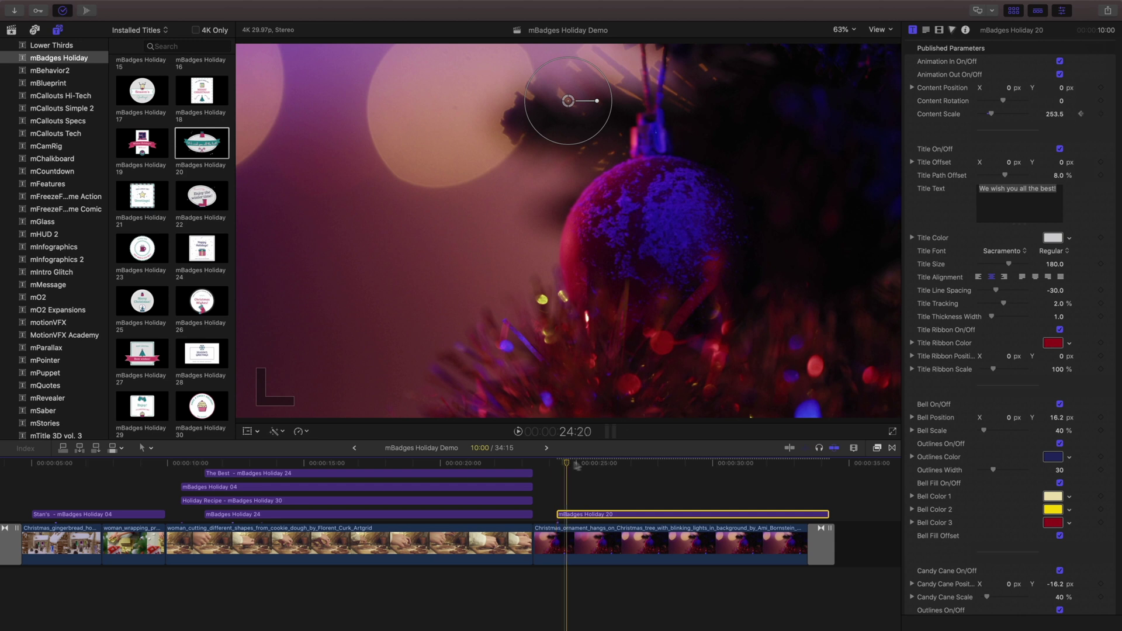
Set Content Scale to 297 one frame before the clip's end and play the growth.
left_click_drag(577, 466, 830, 481)
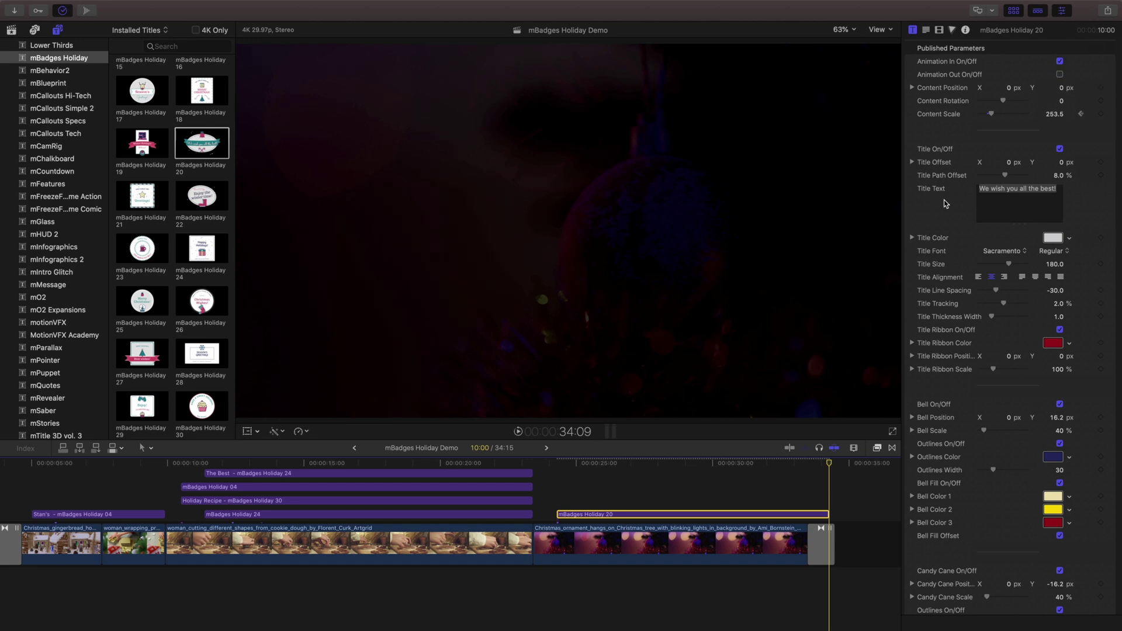
key("Left")
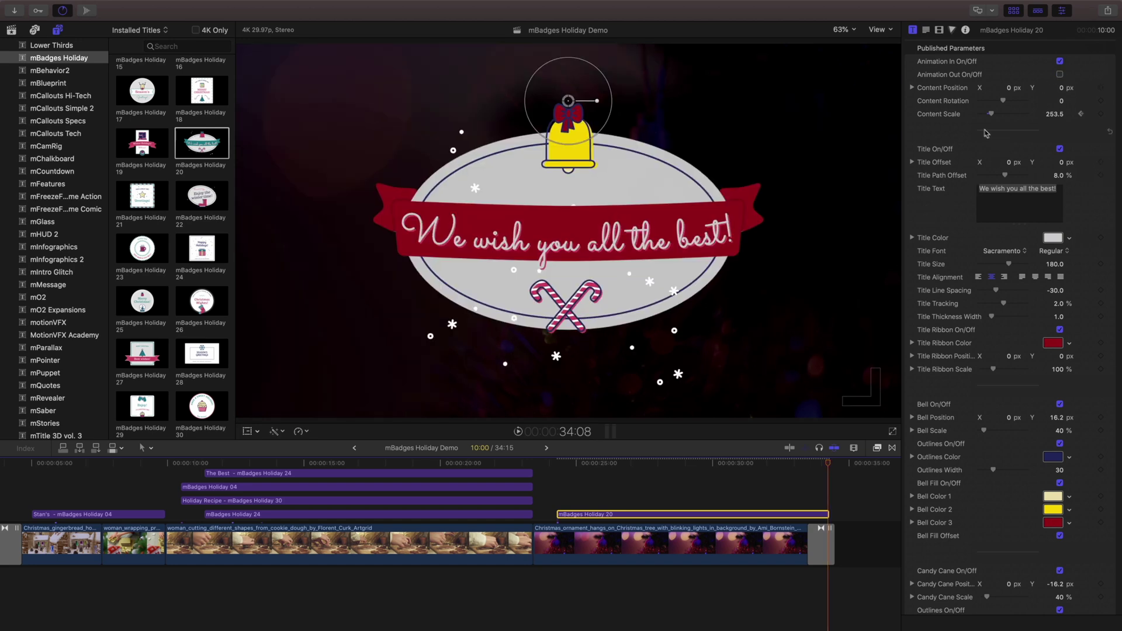
left_click_drag(992, 117, 996, 116)
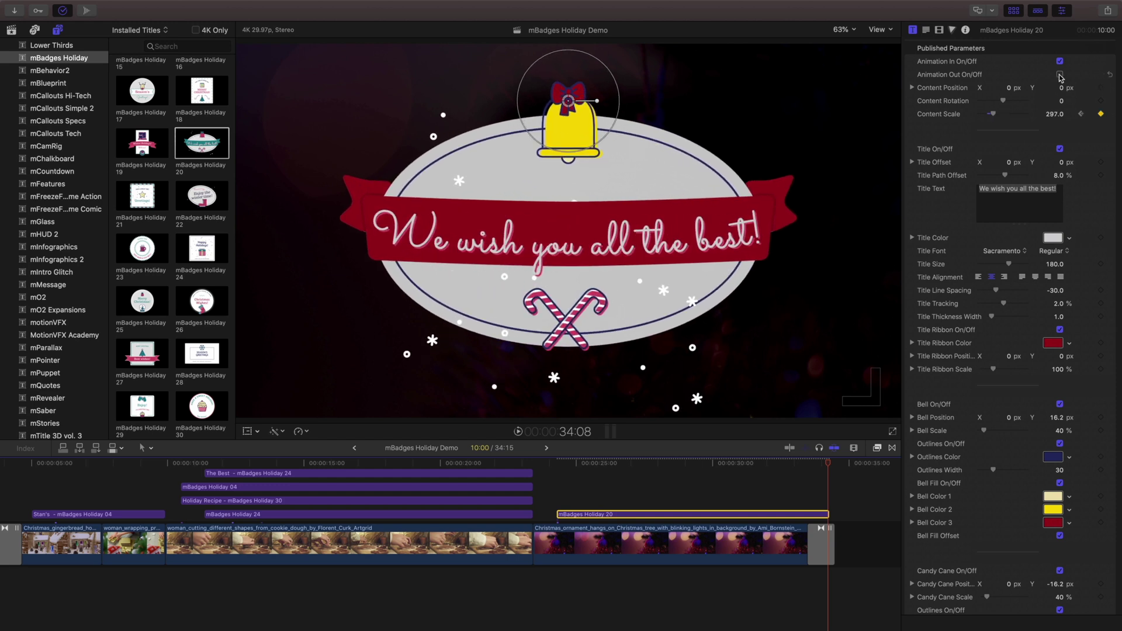
left_click(532, 461)
key("space")
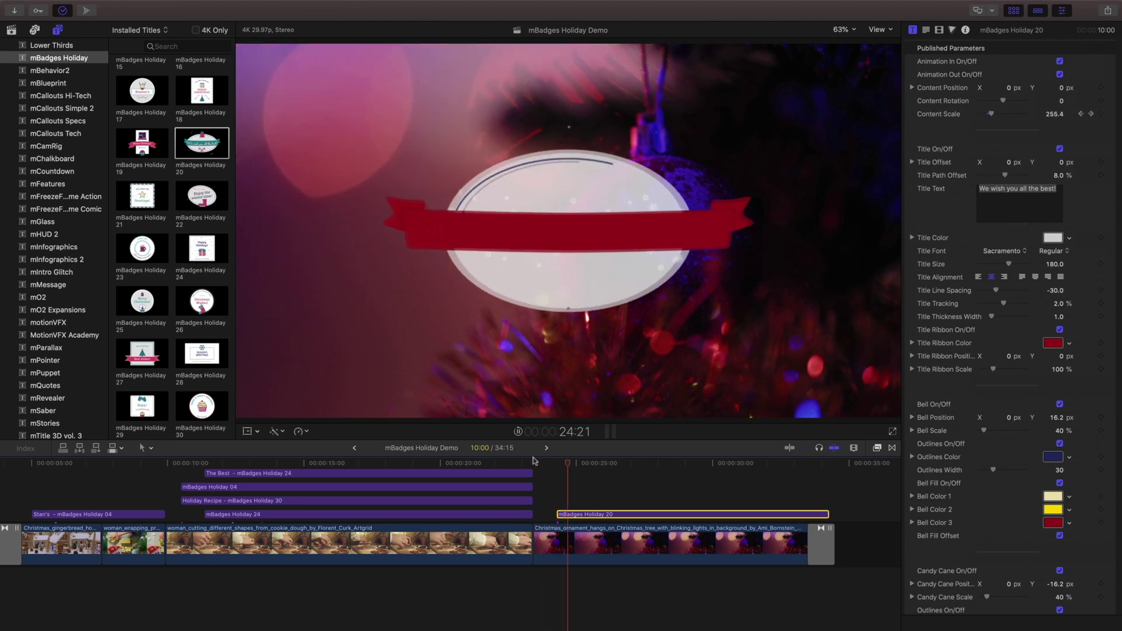